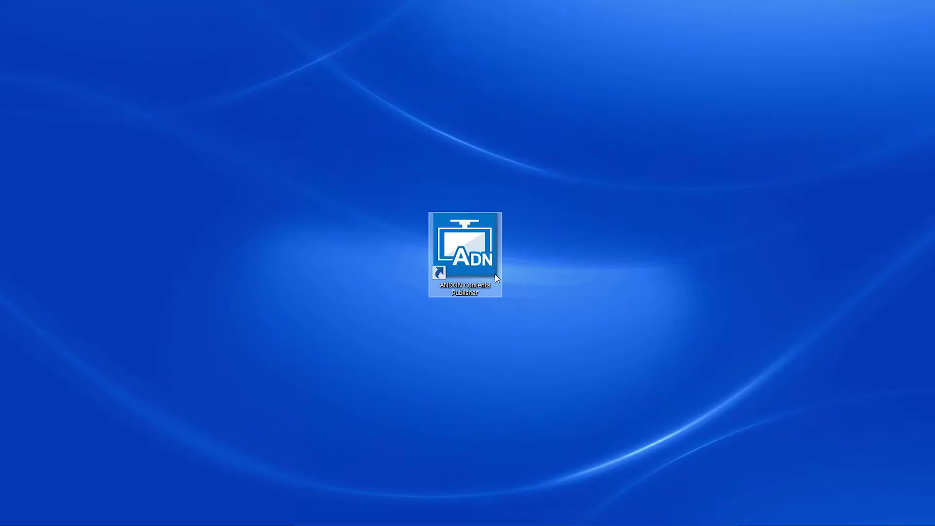
Launch ANDON Contents Publisher and load AP30-ADN001AA-GT2708V_1.000A.GTX into a new GOT registration.
double_click(487, 262)
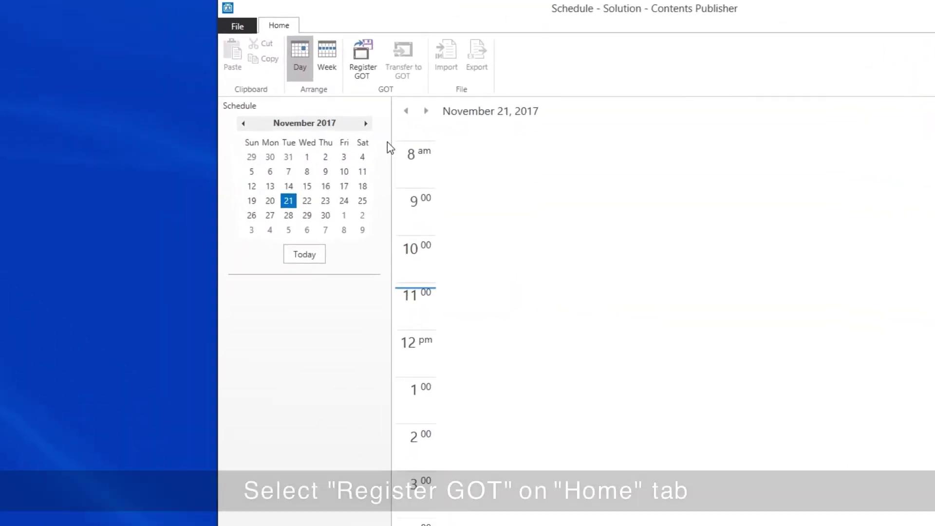
click(380, 78)
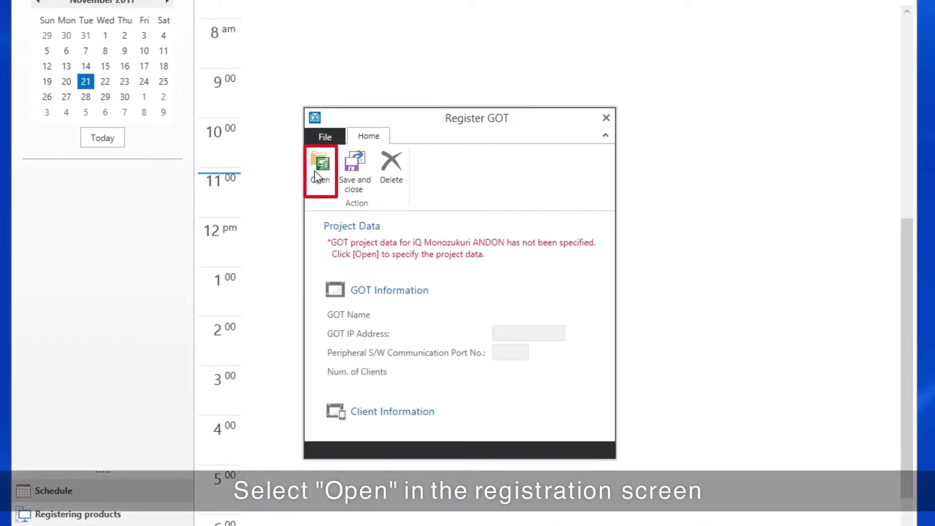
click(320, 175)
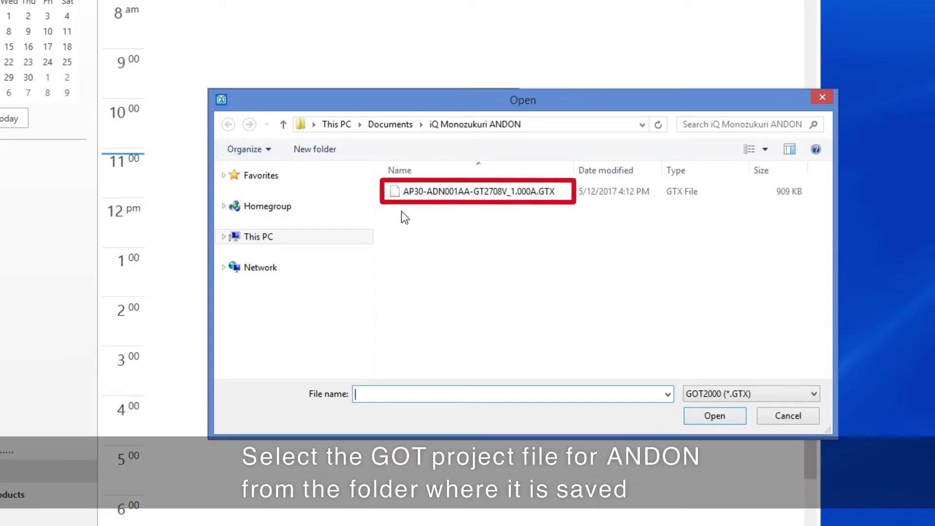
click(464, 200)
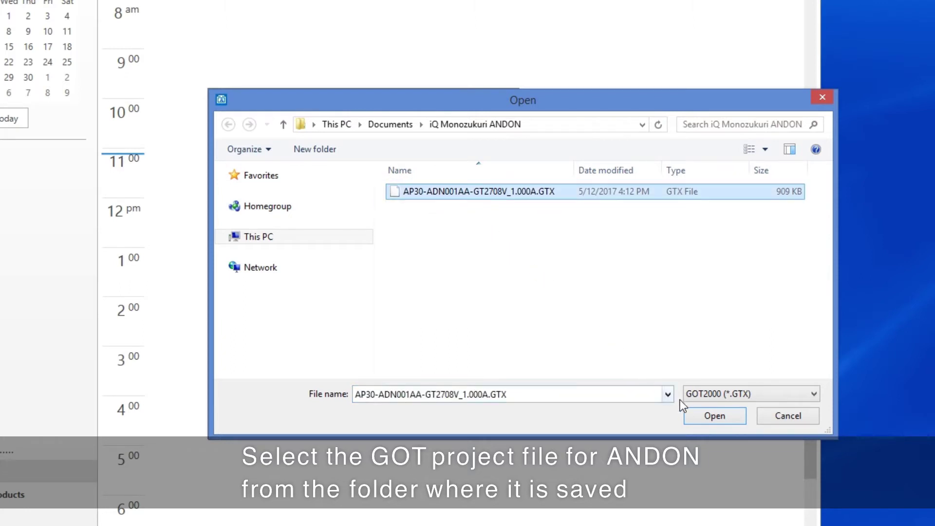
click(696, 416)
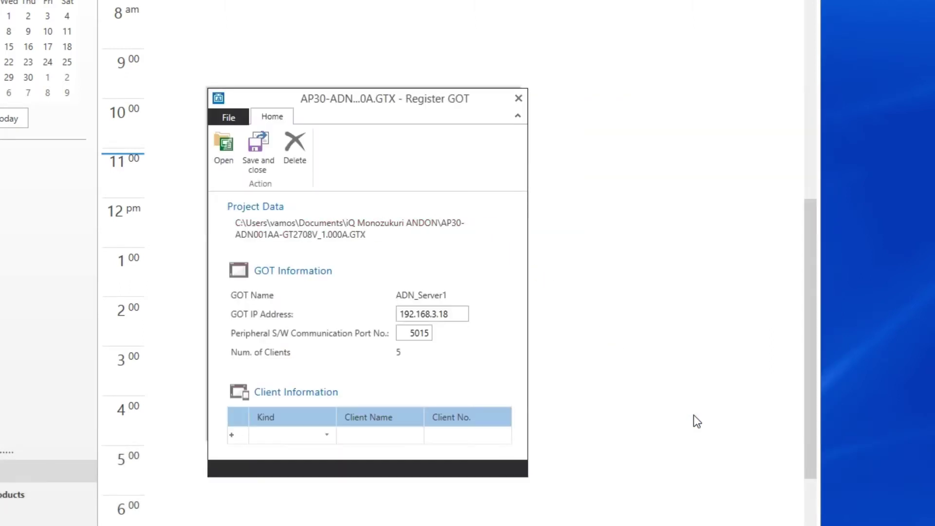
Add an ANDON client named Large monitor with client numbers 1 and 2.
click(328, 433)
click(422, 399)
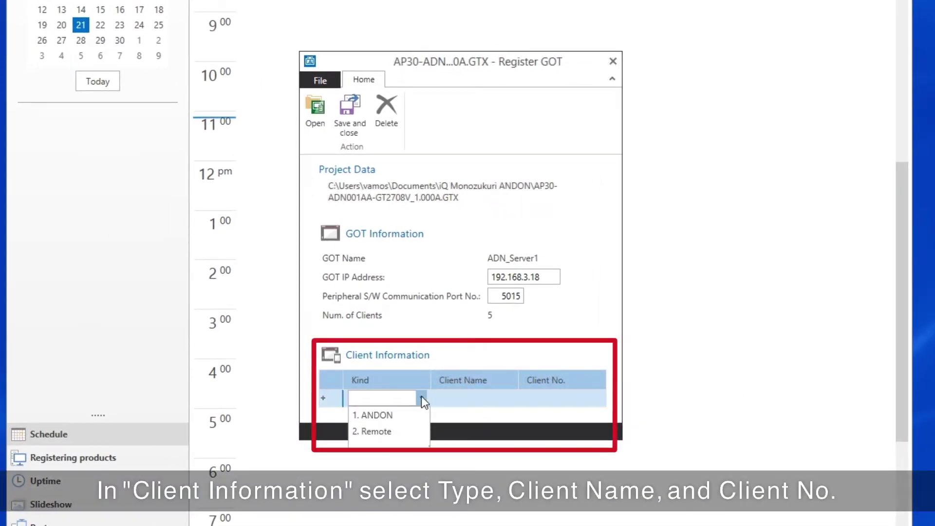
click(399, 413)
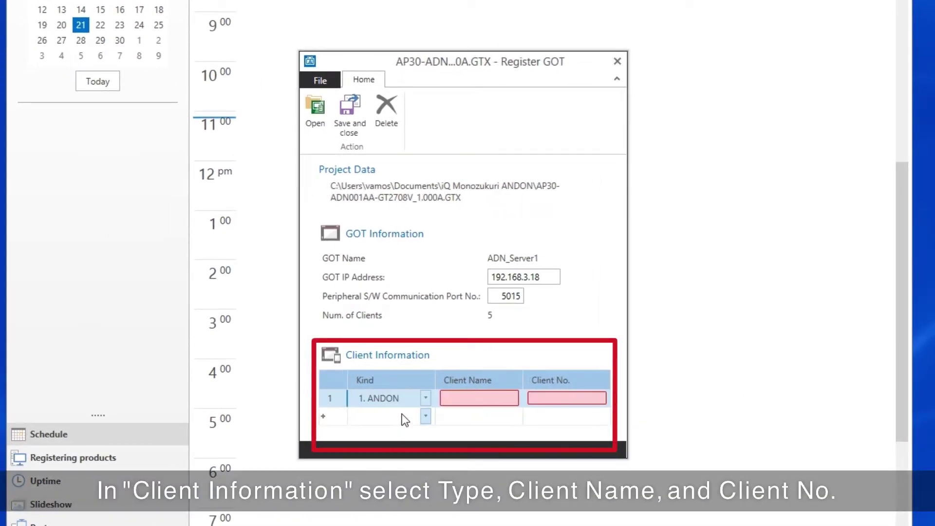
click(476, 397)
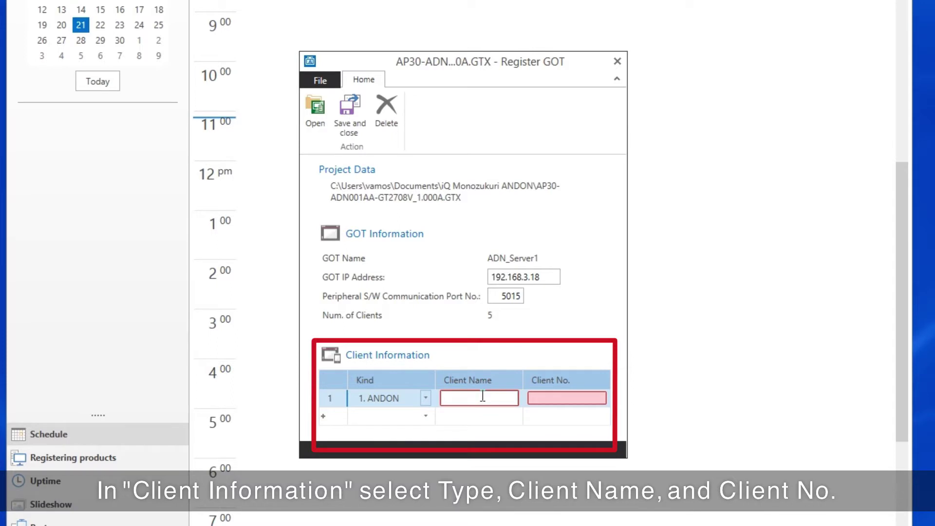
text(Large monitor)
click(588, 403)
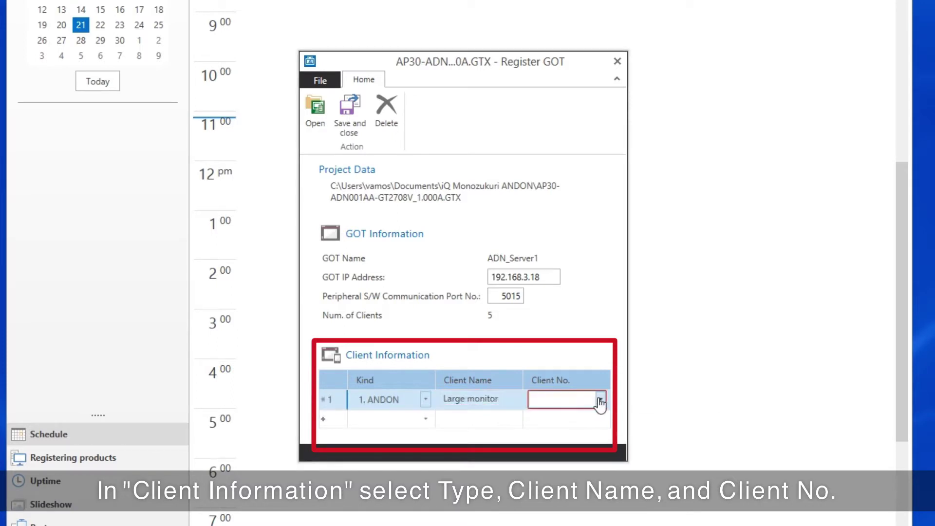
click(600, 400)
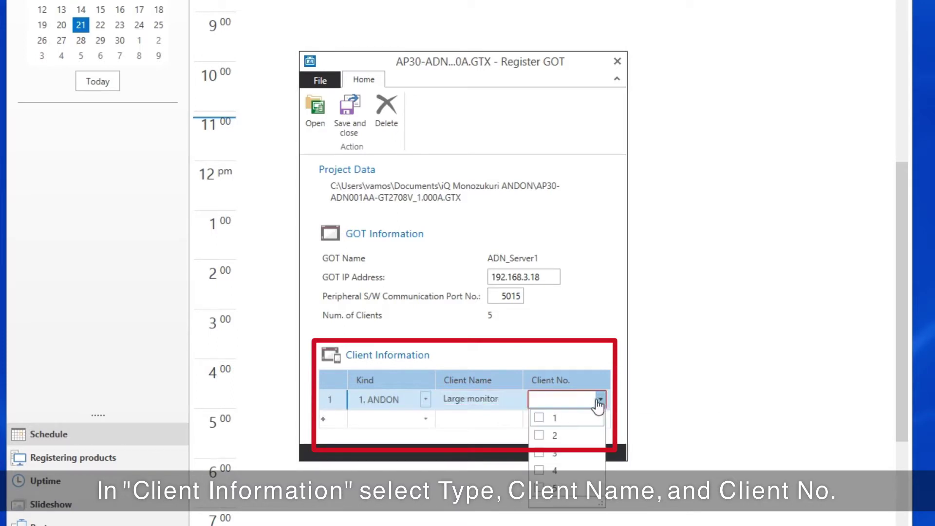
click(544, 419)
click(540, 435)
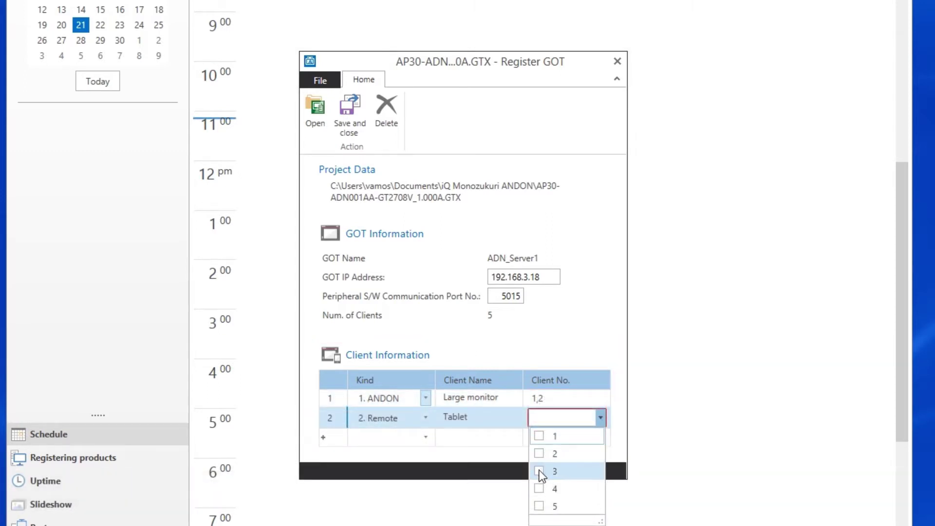
Give the Tablet client numbers 3 and 4, then save the GOT registration.
click(539, 471)
click(537, 490)
click(487, 504)
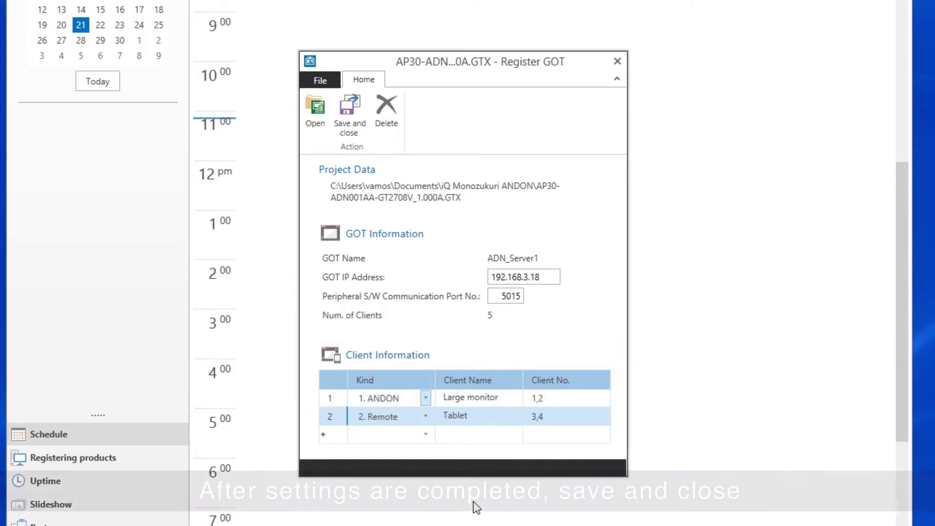
click(352, 119)
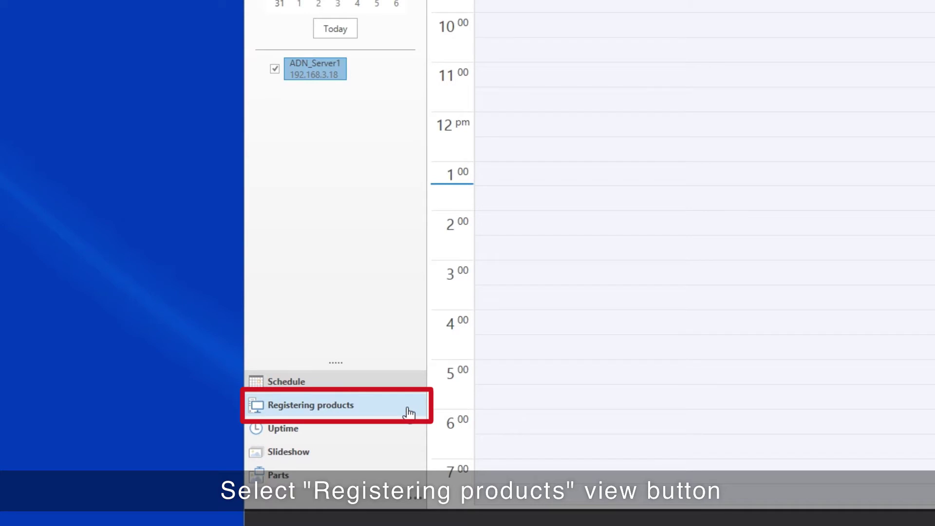
Add a GOT product row with product type GT27 and product name GT2715-XTBA.
click(408, 411)
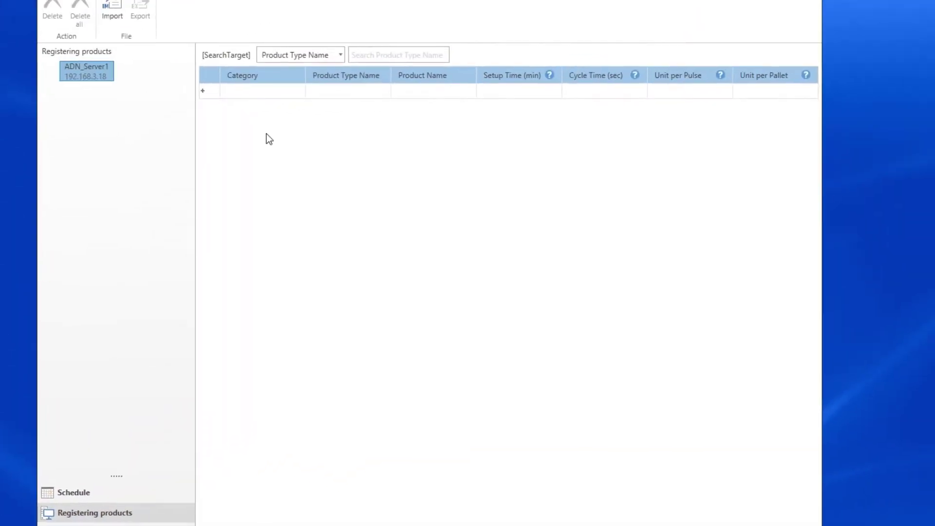
click(271, 90)
text(GOT)
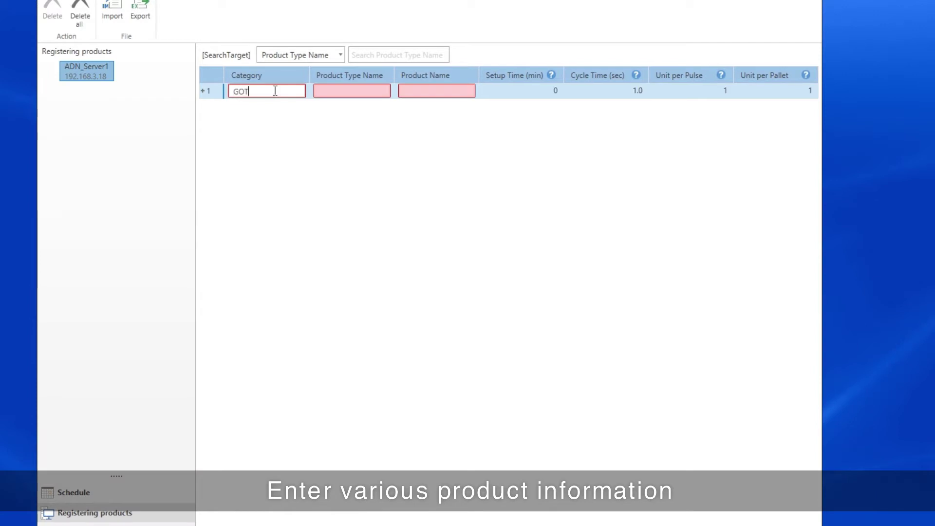
click(326, 90)
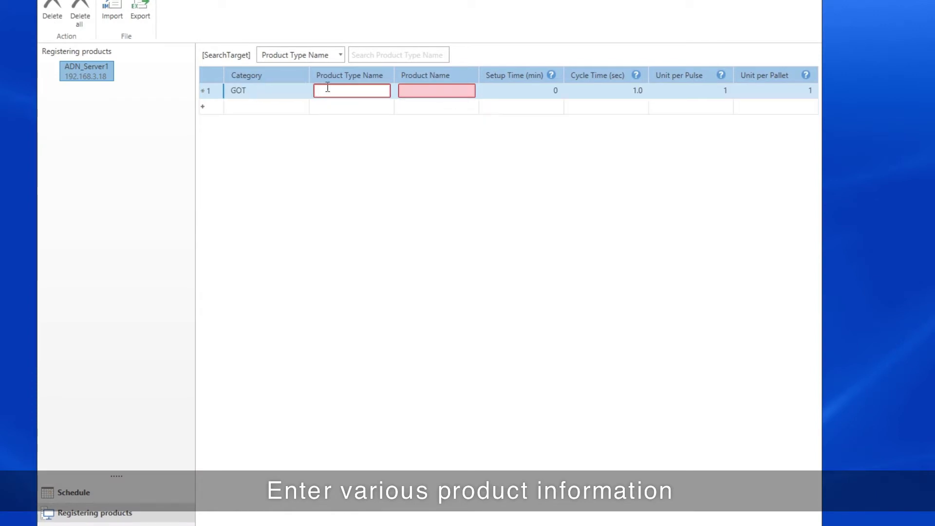
text(GT27)
click(404, 91)
text(GT2715-)
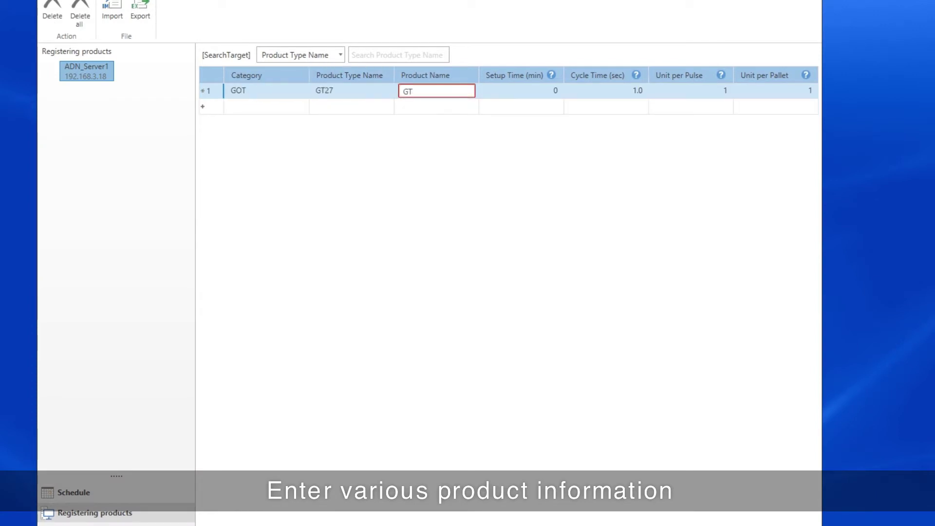
text(XTBA)
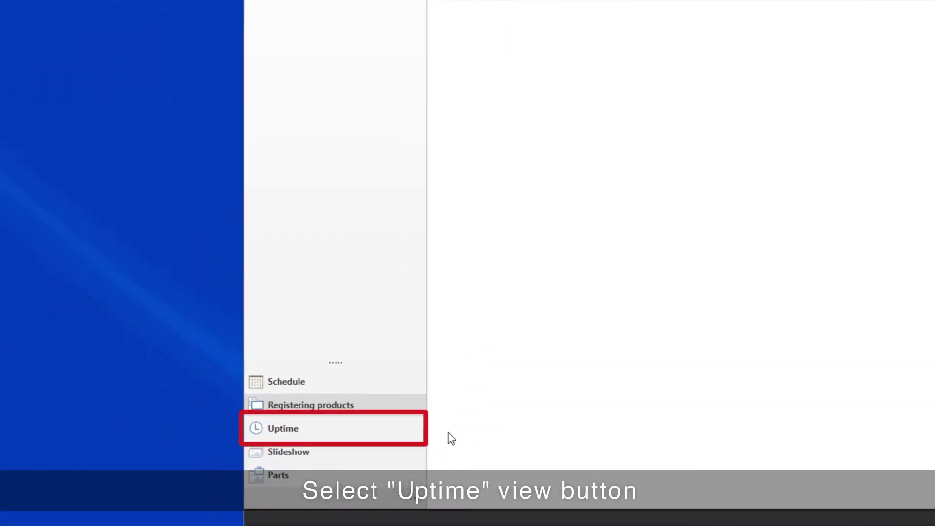
Create the Late Night Operation uptime pattern with an 08:30–10:00 running period and save it.
click(410, 431)
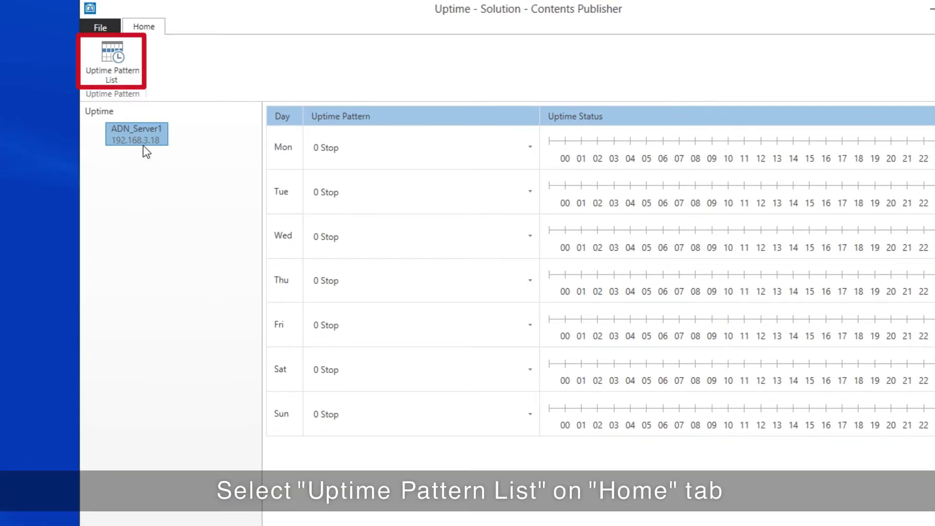
click(121, 82)
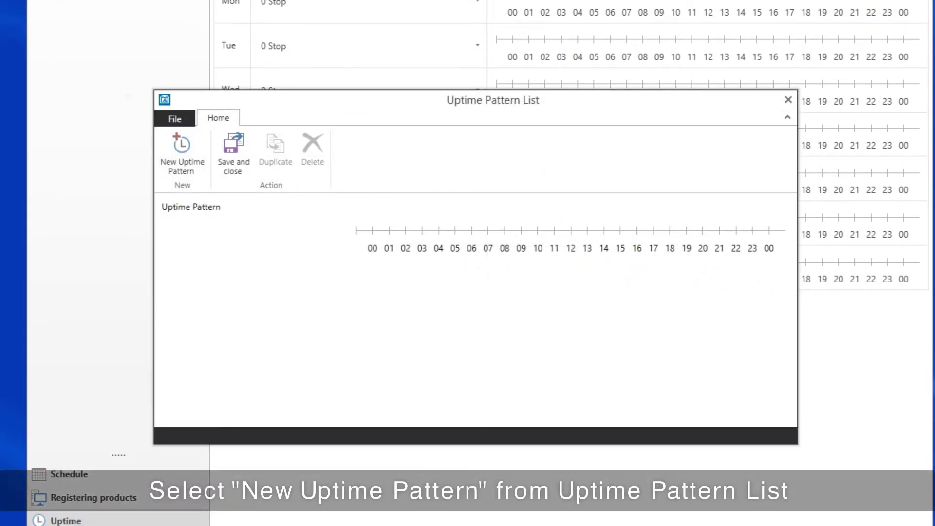
click(191, 179)
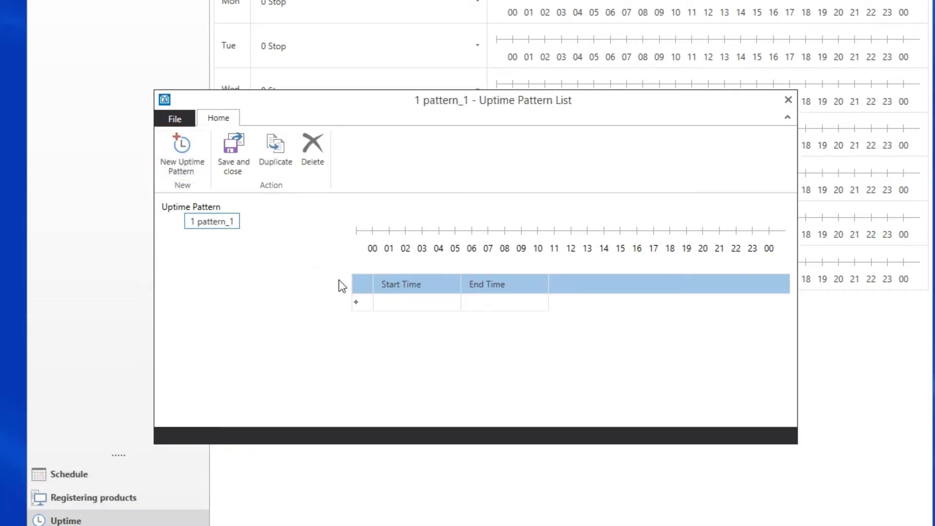
click(420, 304)
text(830)
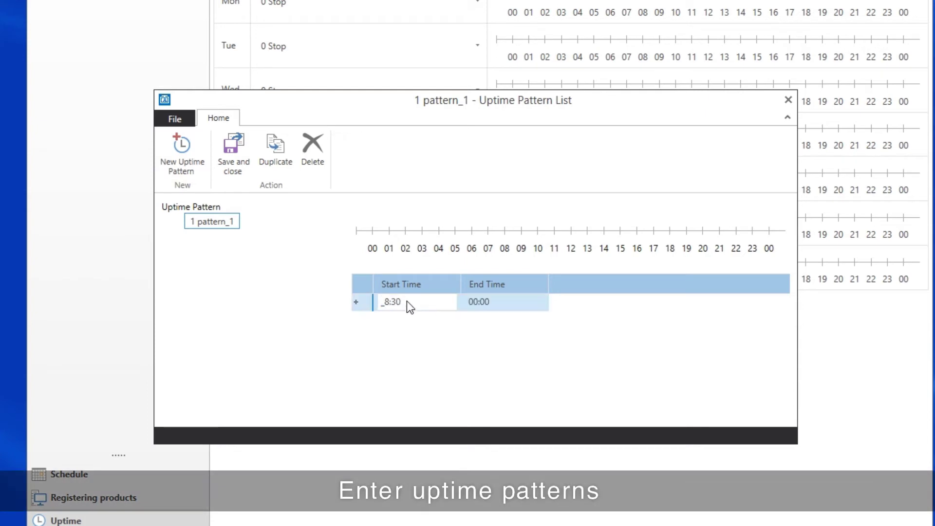
key(Tab)
text(1000)
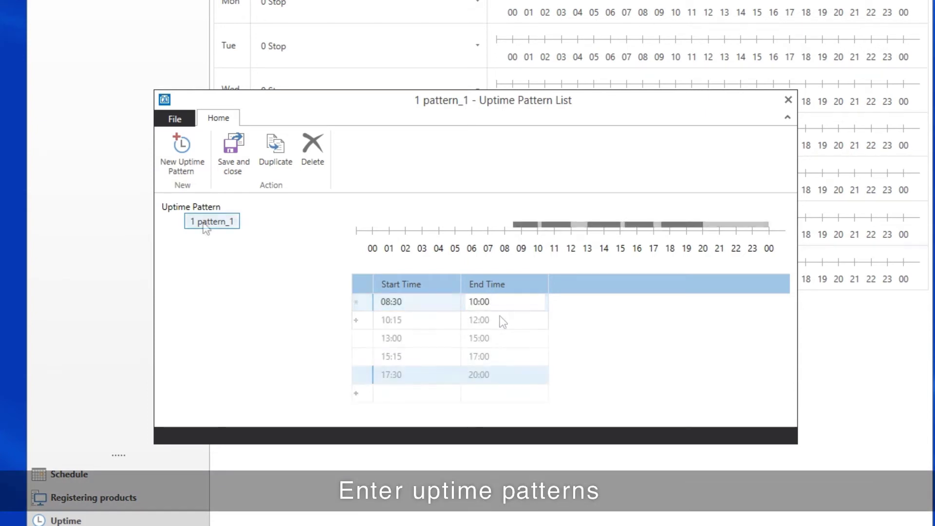
click(197, 221)
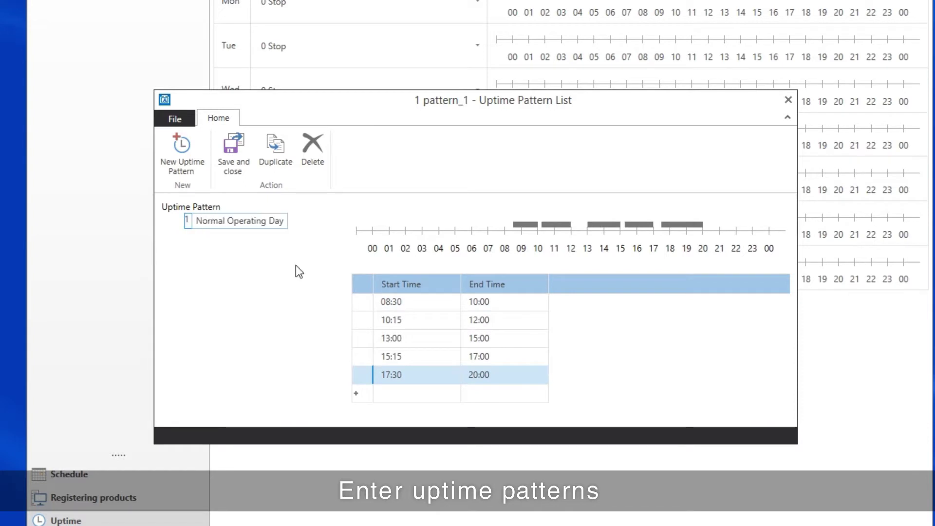
key(Return)
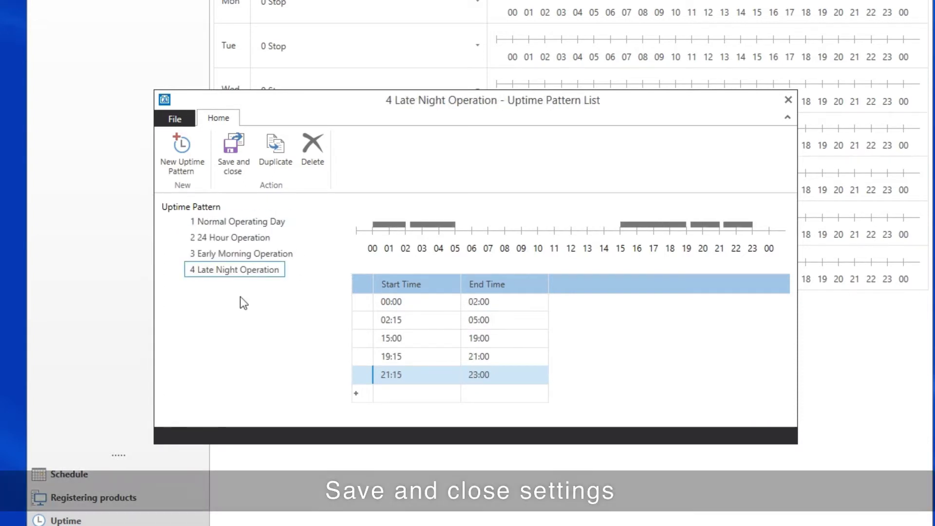
click(234, 174)
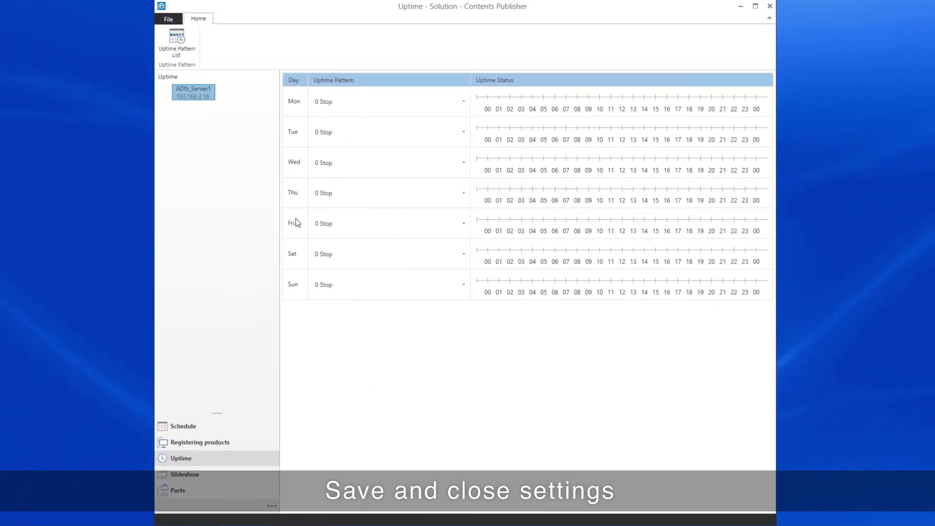
Set Monday to 1 Normal Operating Day and Friday to 4 Late Night Operation.
click(443, 114)
click(463, 102)
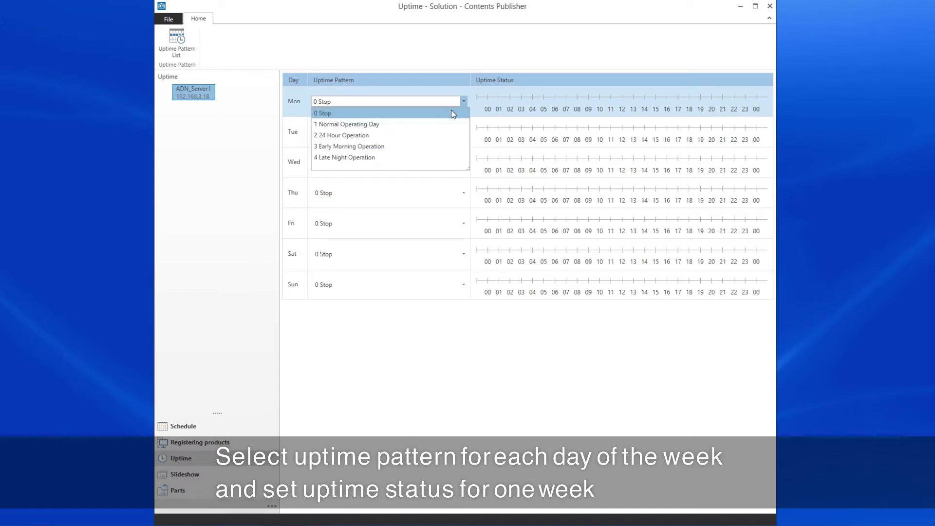
click(443, 122)
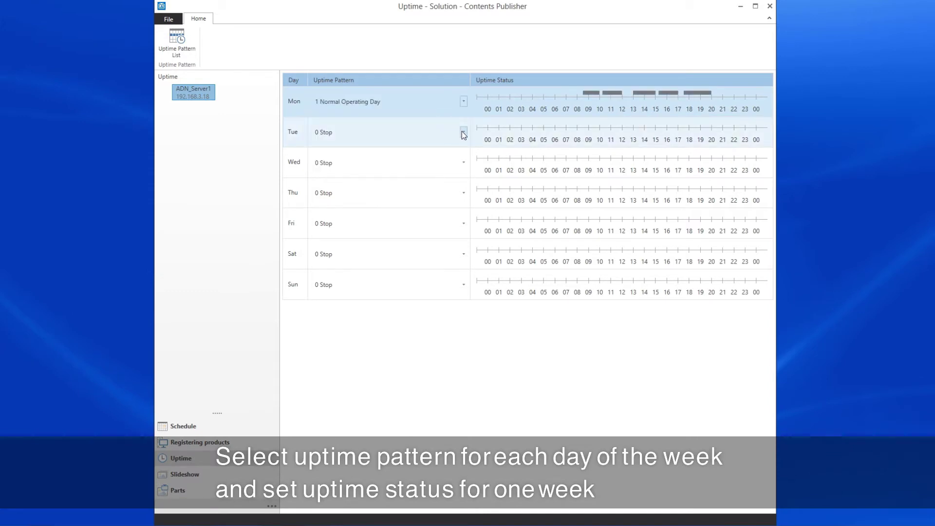
click(463, 130)
click(463, 130)
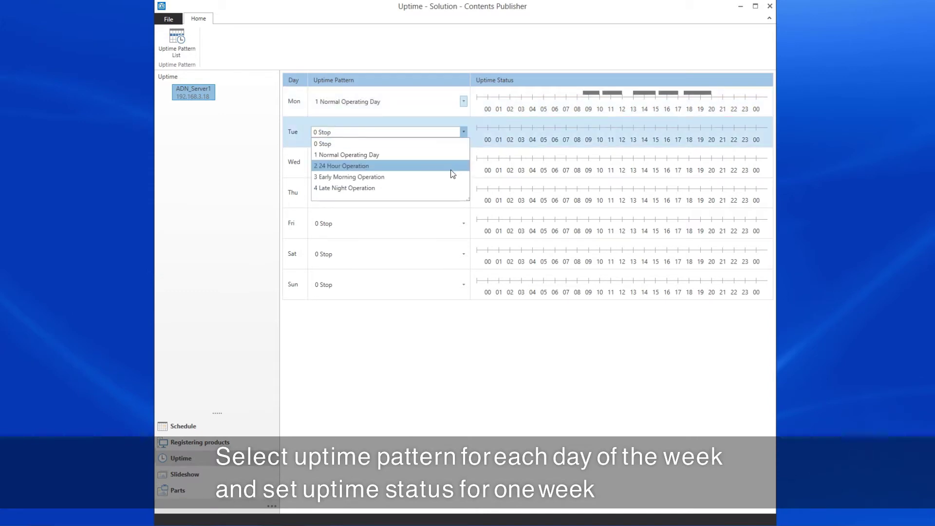
click(463, 223)
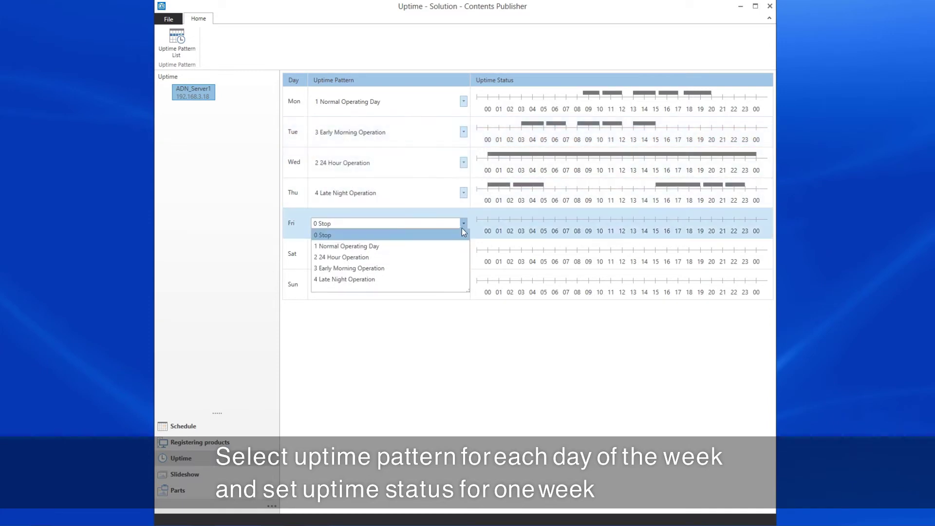
click(452, 279)
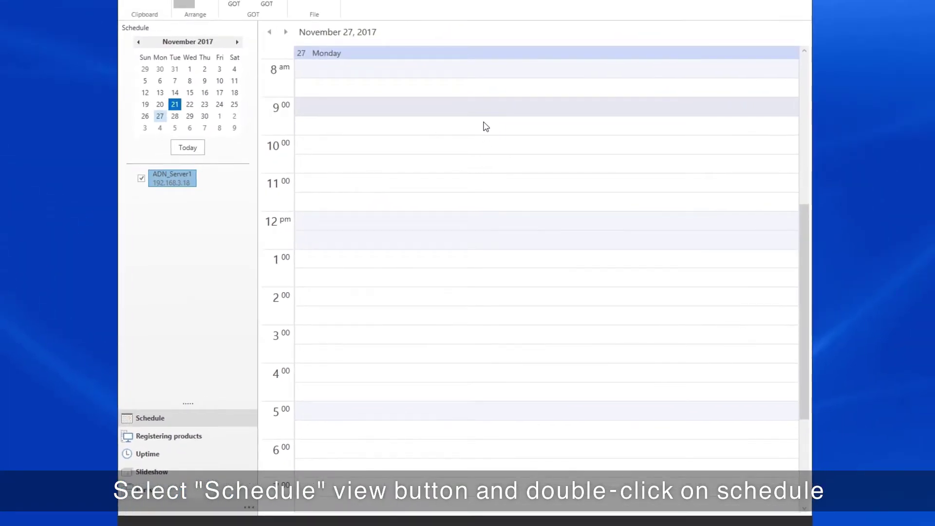
Start a 9:00 production appointment for 15 units with the subject auto-filled.
double_click(482, 111)
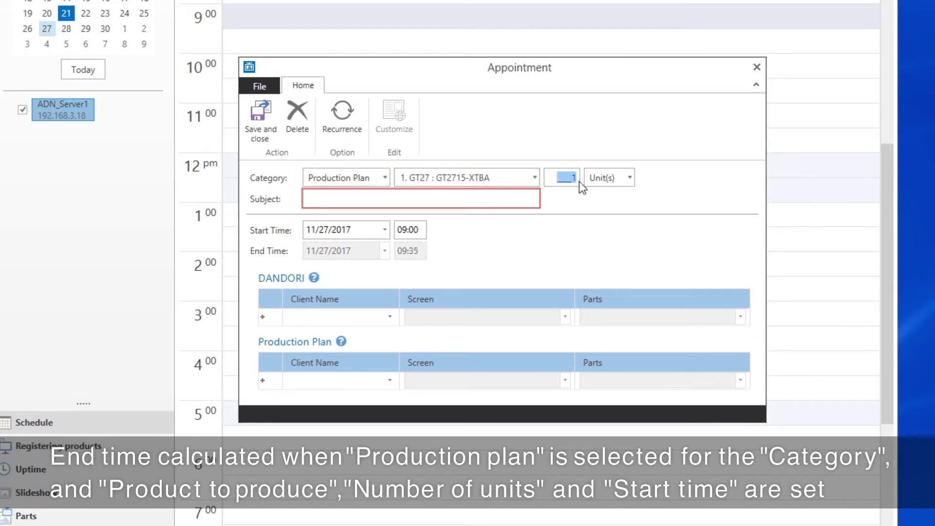
text(15)
click(511, 198)
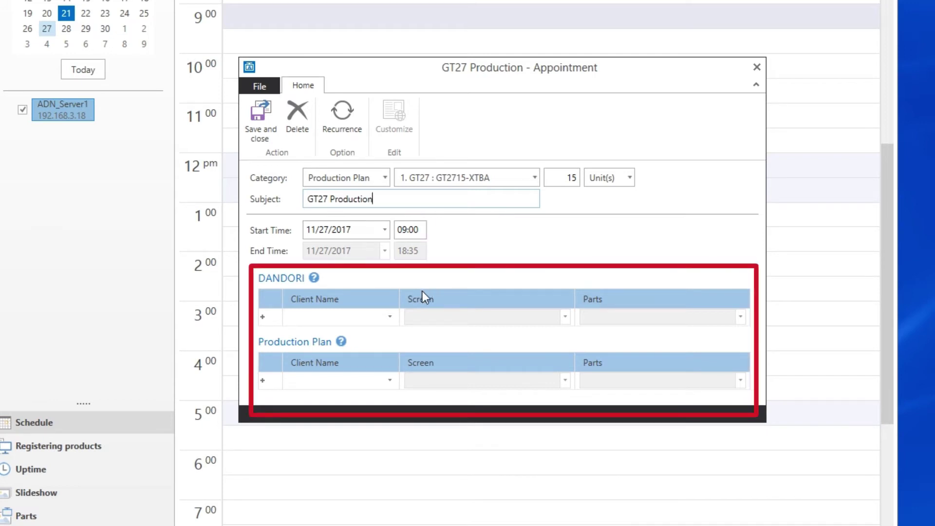
Assign the Large monitor to the DANDORI step showing screen M-30340 DANDORI.
click(389, 316)
click(388, 316)
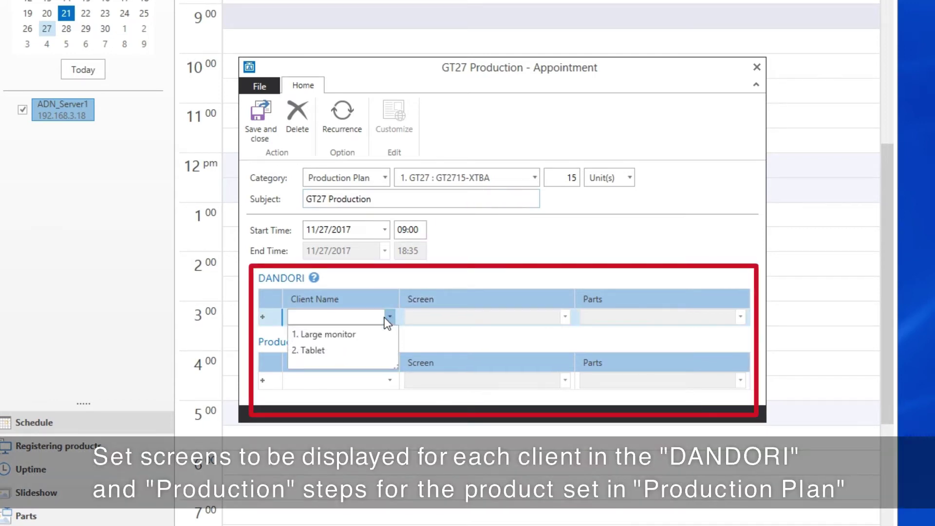
click(375, 335)
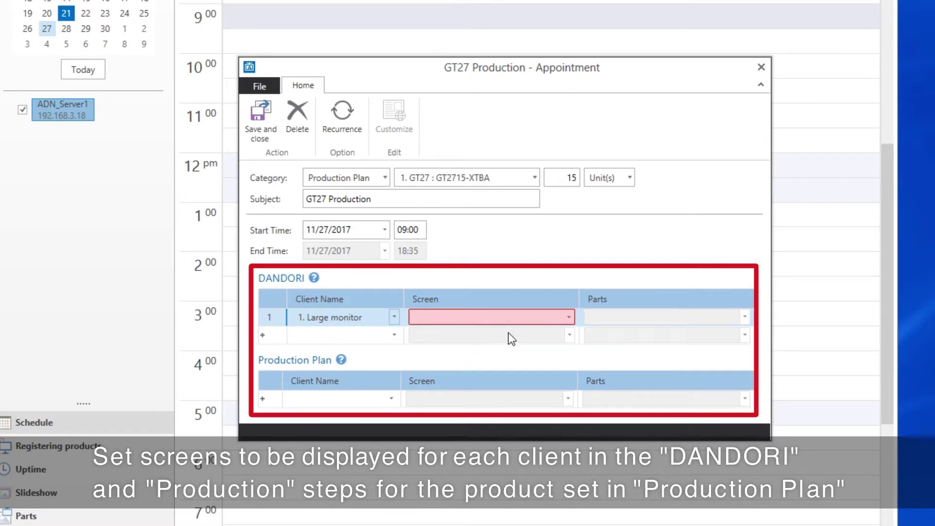
click(567, 318)
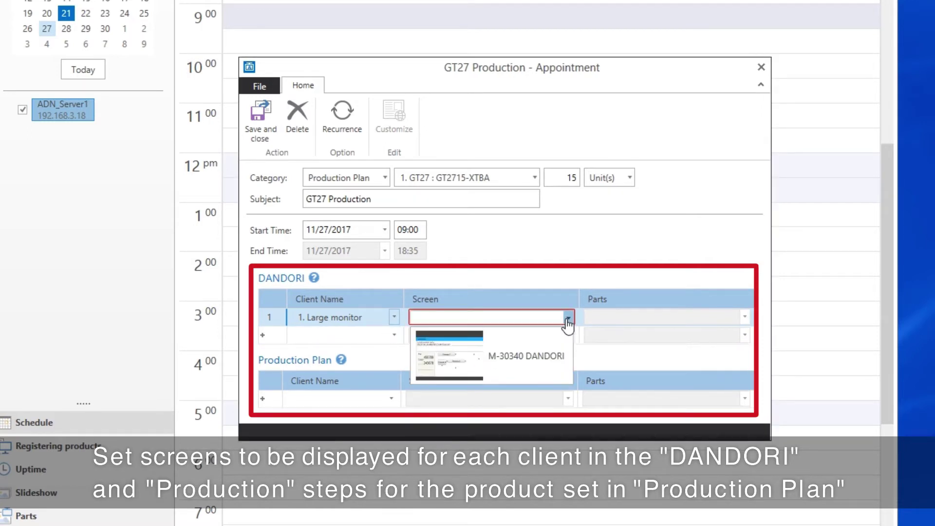
click(543, 348)
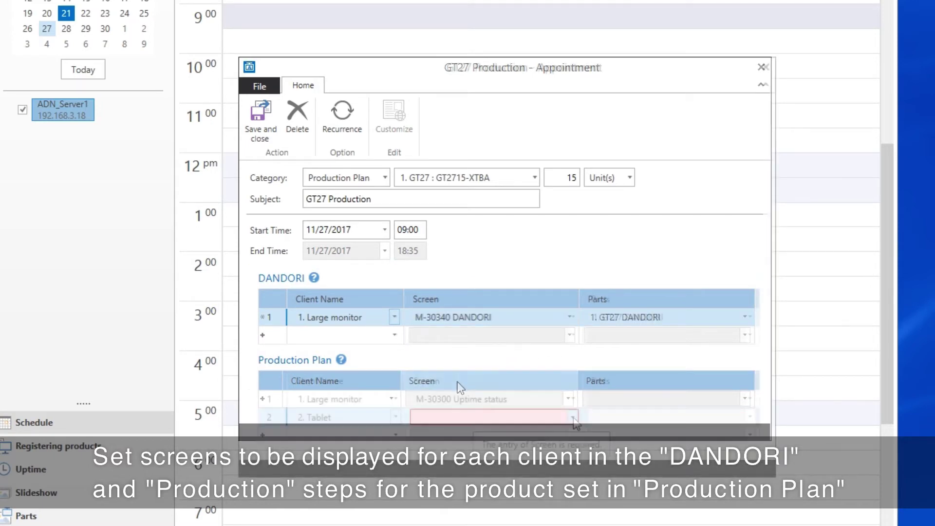
Show M-30010 Production status (overall) on the Tablet and save the GT27 Production appointment.
click(572, 417)
scroll(586, 396, down, 2)
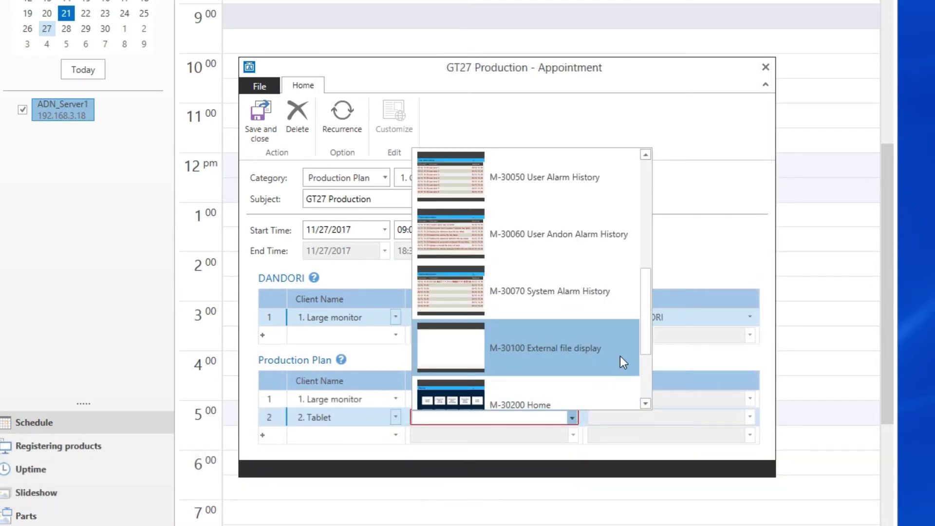
drag(646, 310, 640, 232)
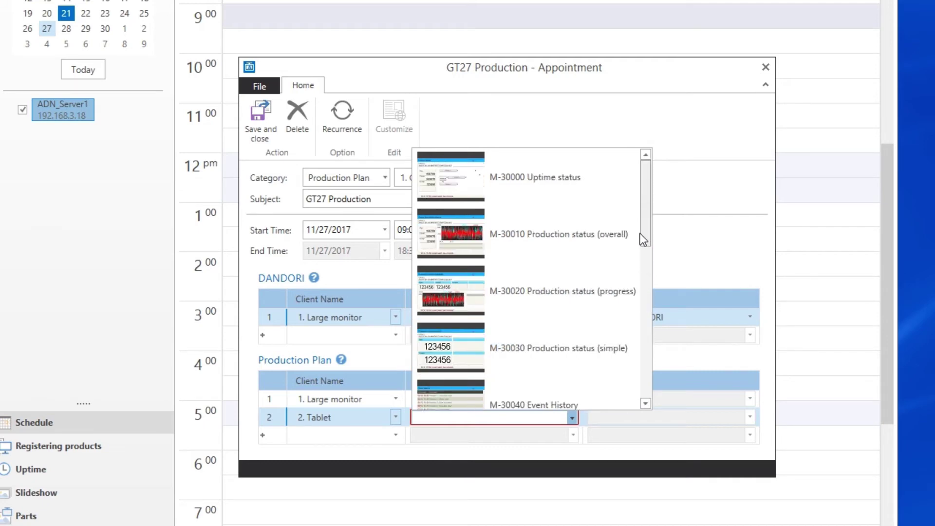
click(592, 236)
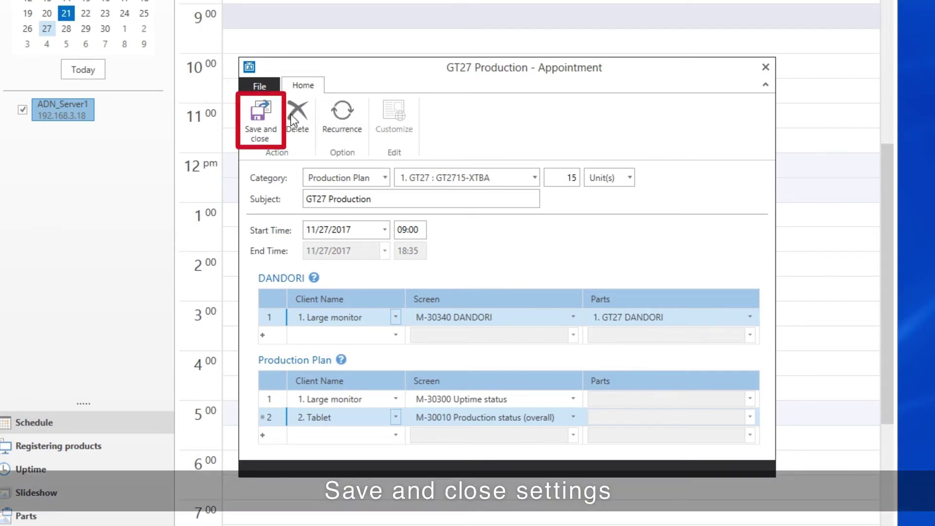
click(264, 115)
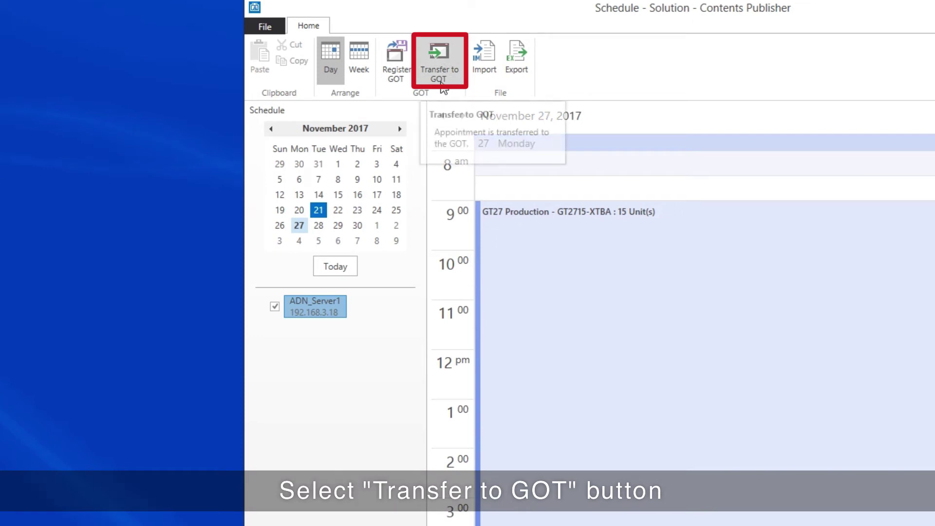
Transfer the schedule data to GOT ADN_Server1, confirming the write.
click(441, 85)
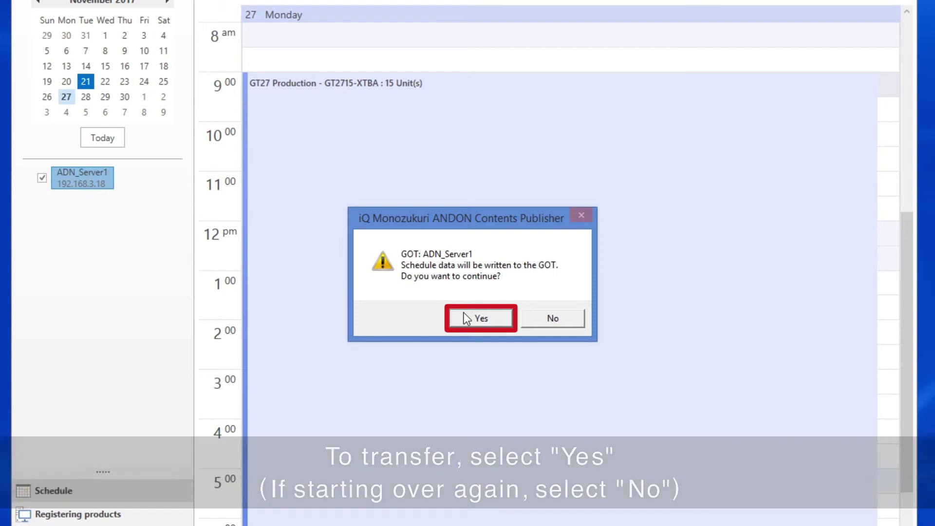
click(472, 316)
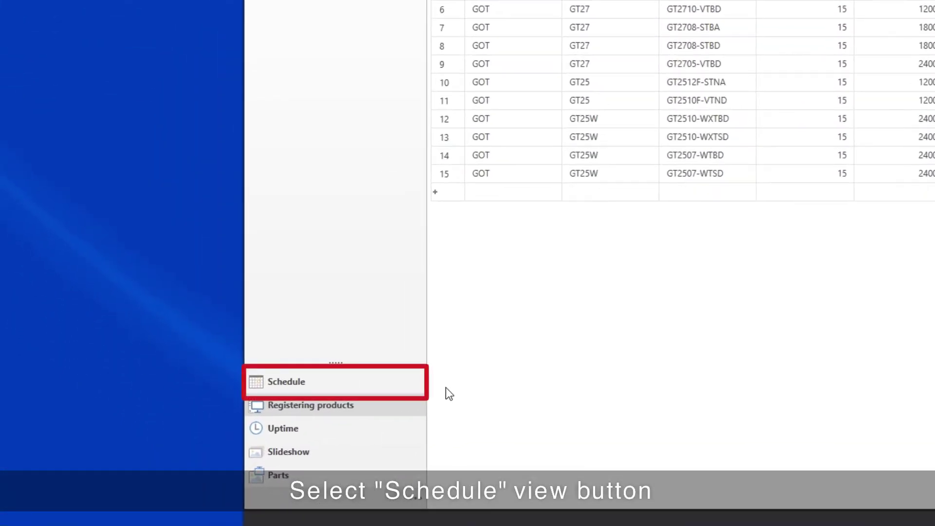
Return to the schedule calendar for keijibanntyuu.acps.
click(393, 382)
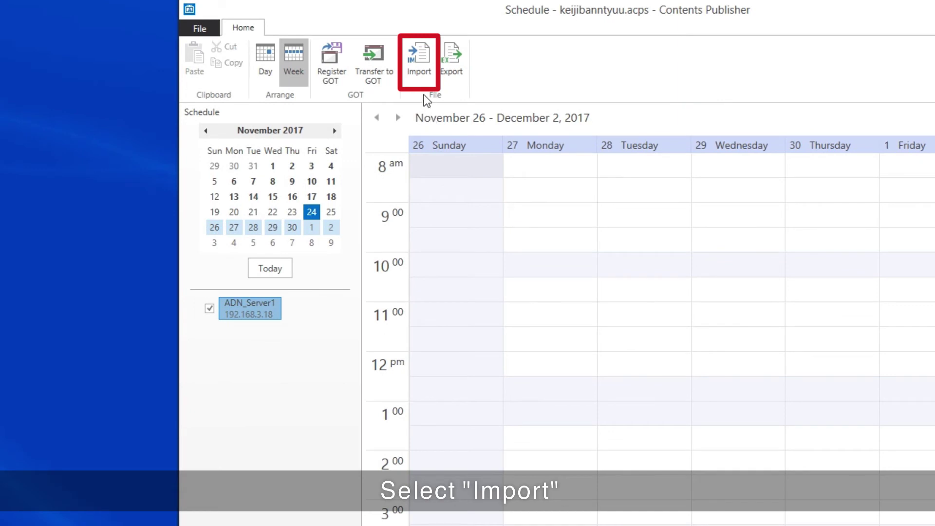
Import appointments from Schedule.xlsx, replacing existing ones, and open Monday's imported appointment.
click(421, 63)
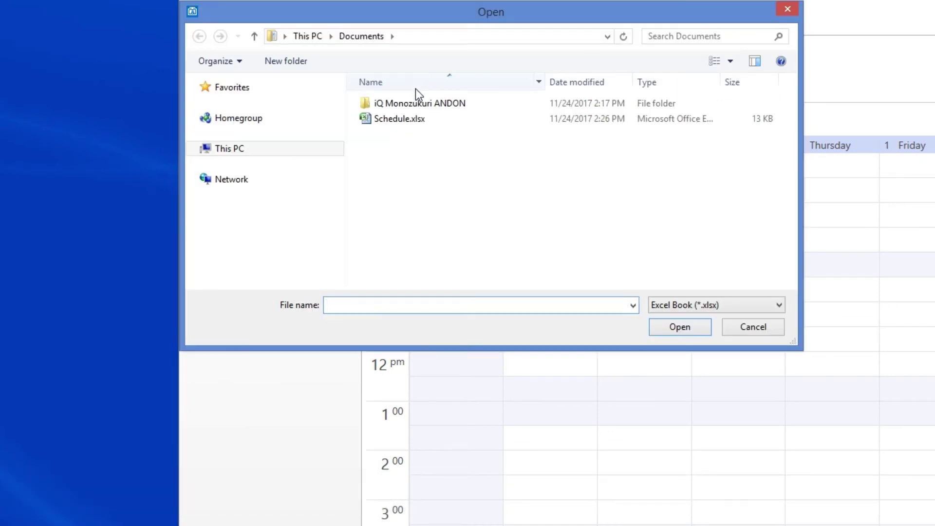
click(398, 119)
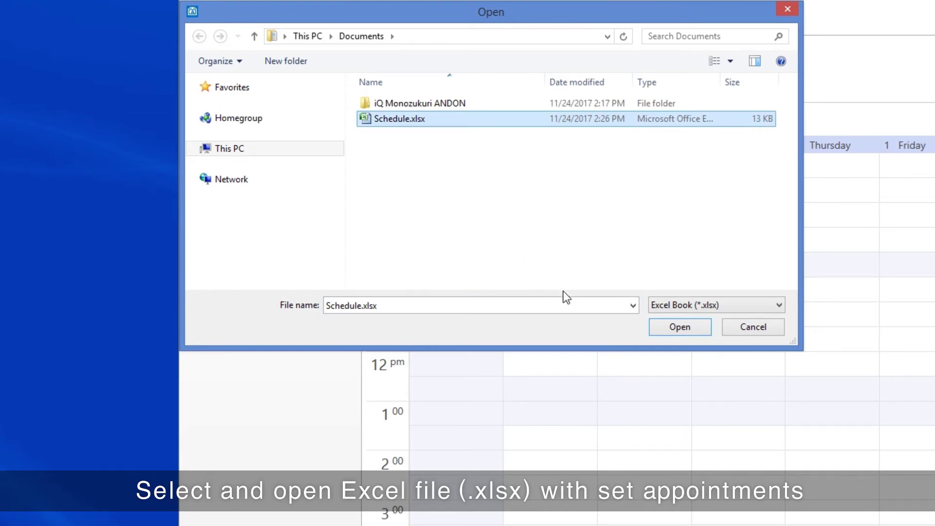
click(666, 325)
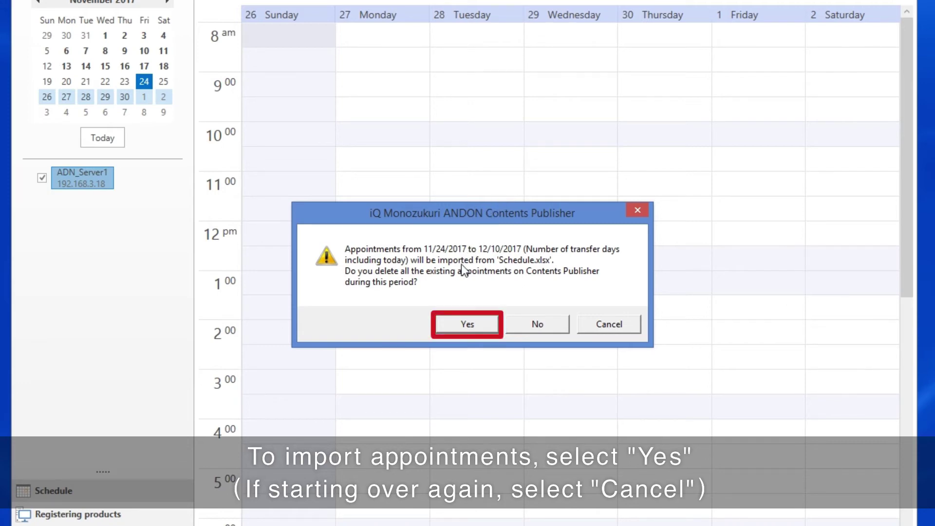
click(442, 323)
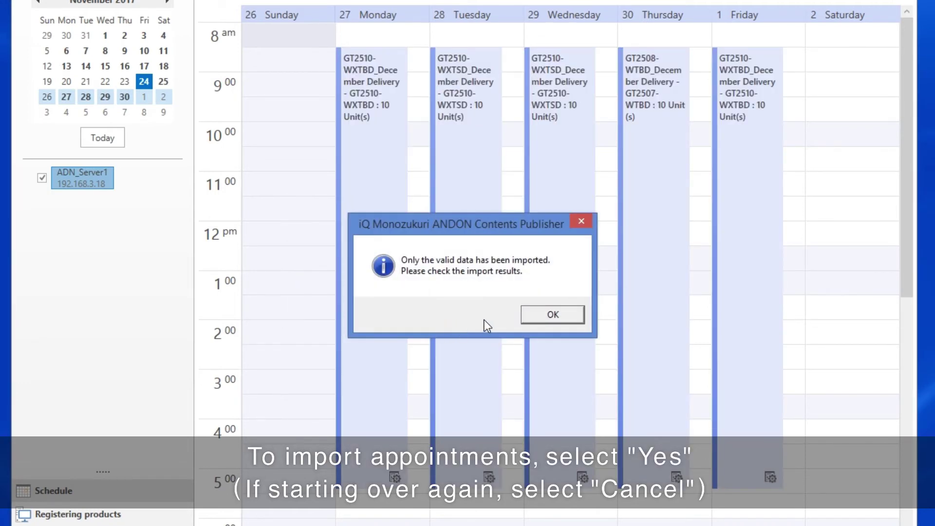
click(545, 319)
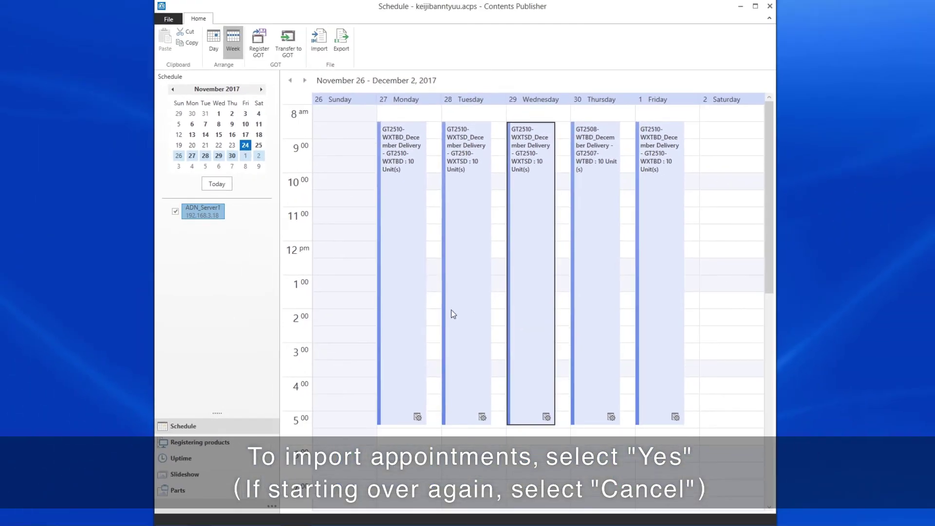
click(412, 294)
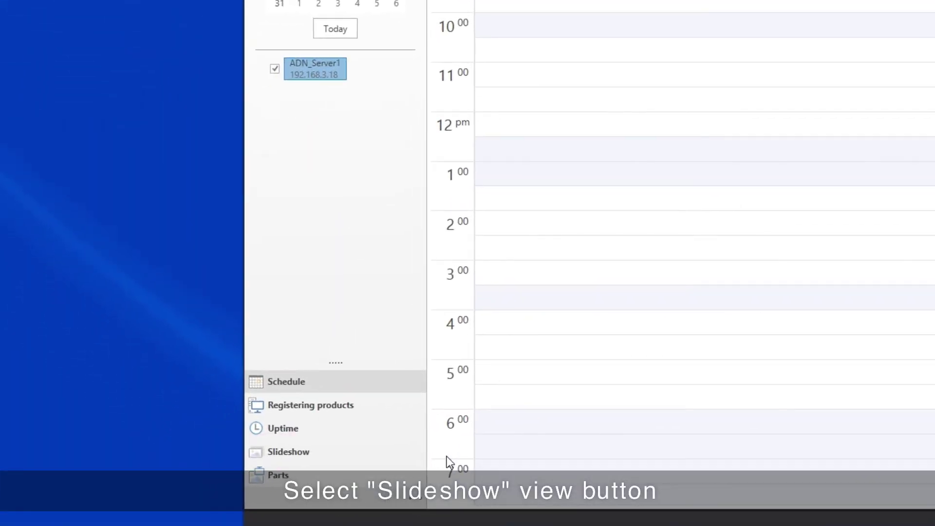
Switch to the Slideshow view for Solution_HMI1109_e.acps.
click(395, 460)
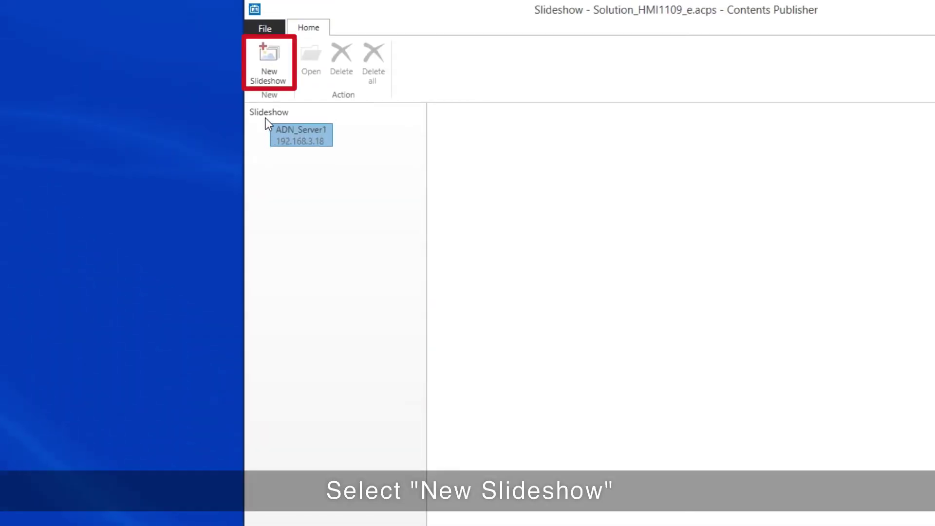
Start a new slideshow with M-30000 Uptime status and M-30010 Production status (overall) in the display order.
click(265, 79)
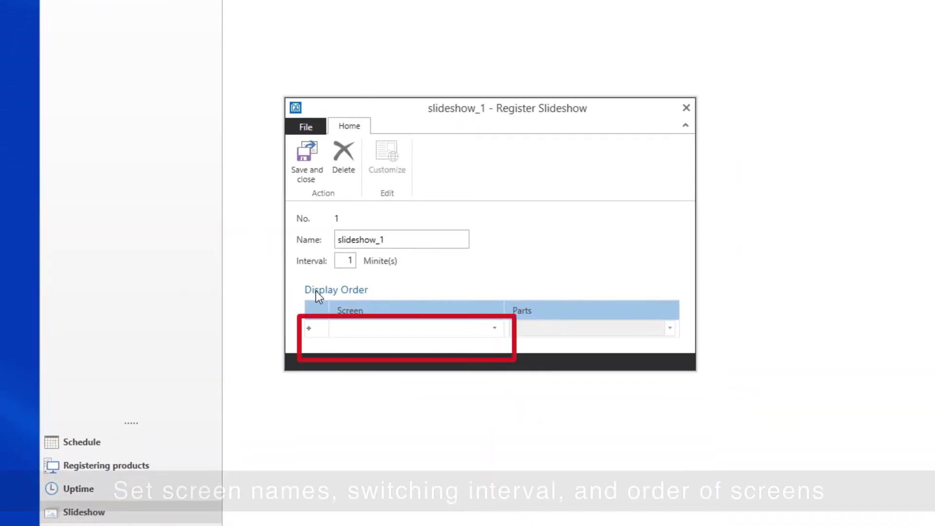
click(494, 333)
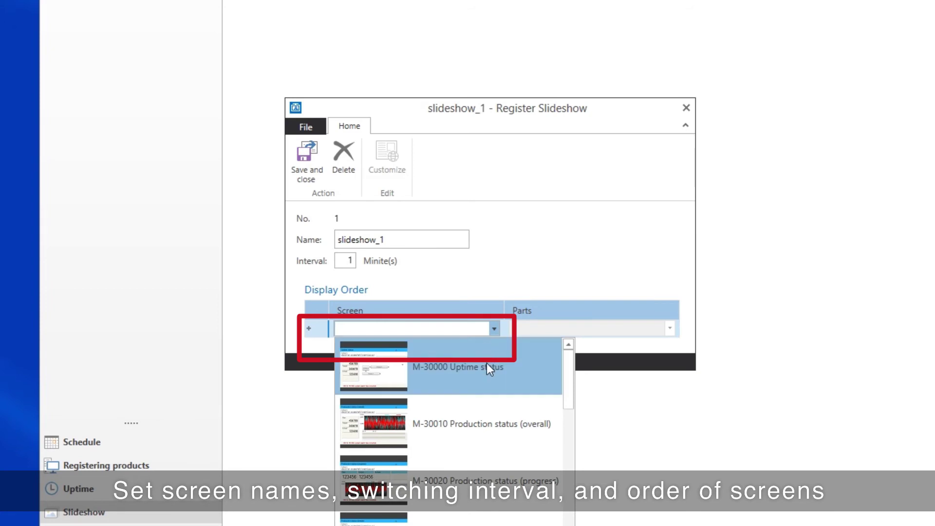
click(487, 365)
click(498, 346)
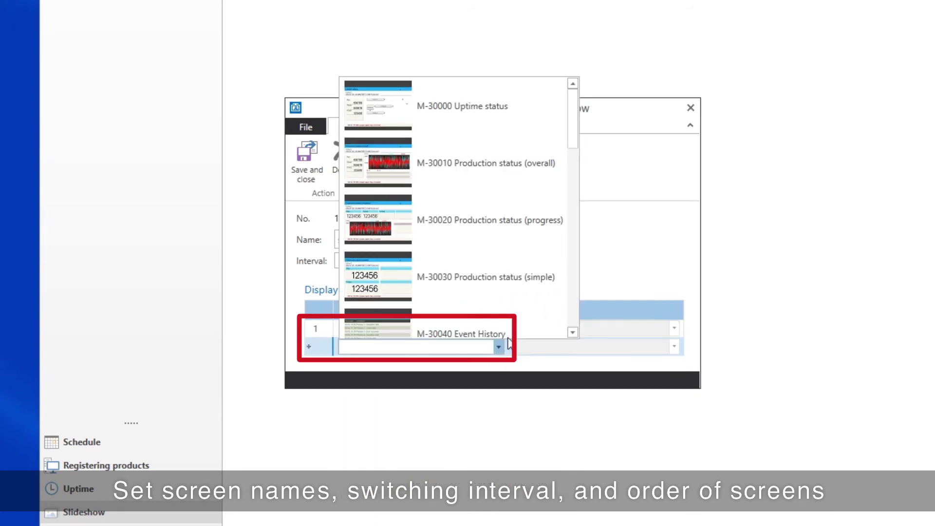
scroll(536, 331, down, 1)
scroll(574, 162, up, 1)
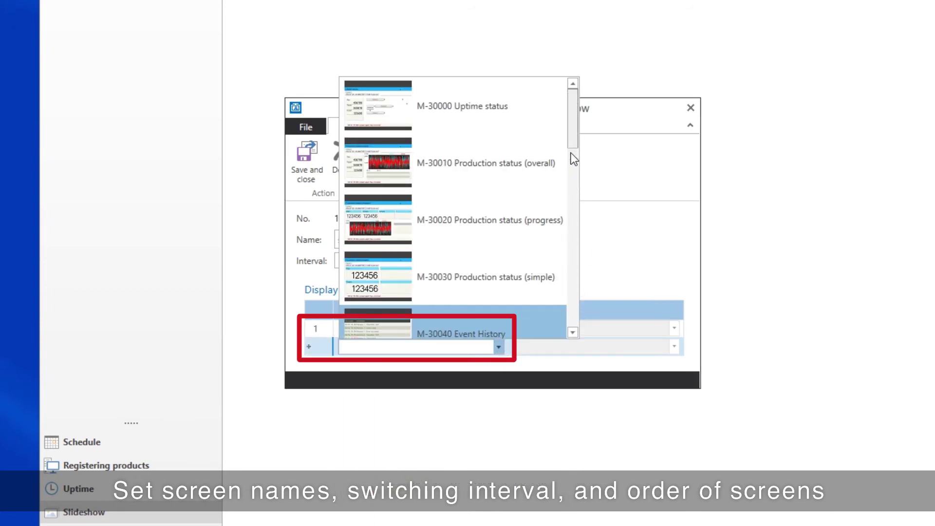
click(540, 160)
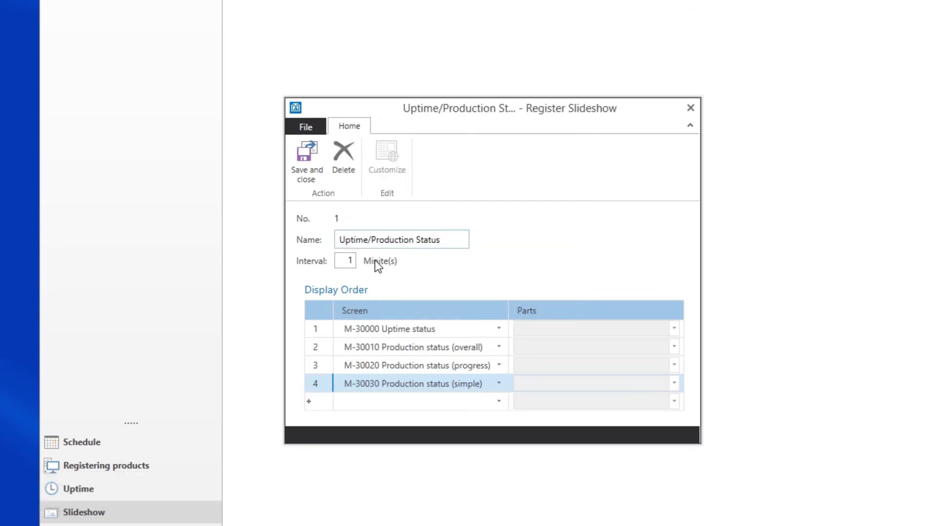
Set the slideshow interval to 5 minutes and save the slideshow.
click(350, 259)
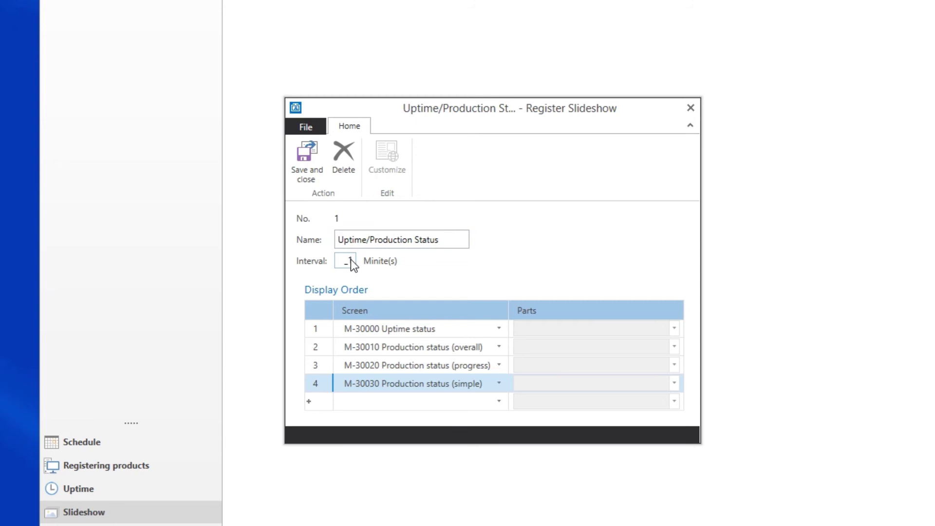
text(5)
click(307, 173)
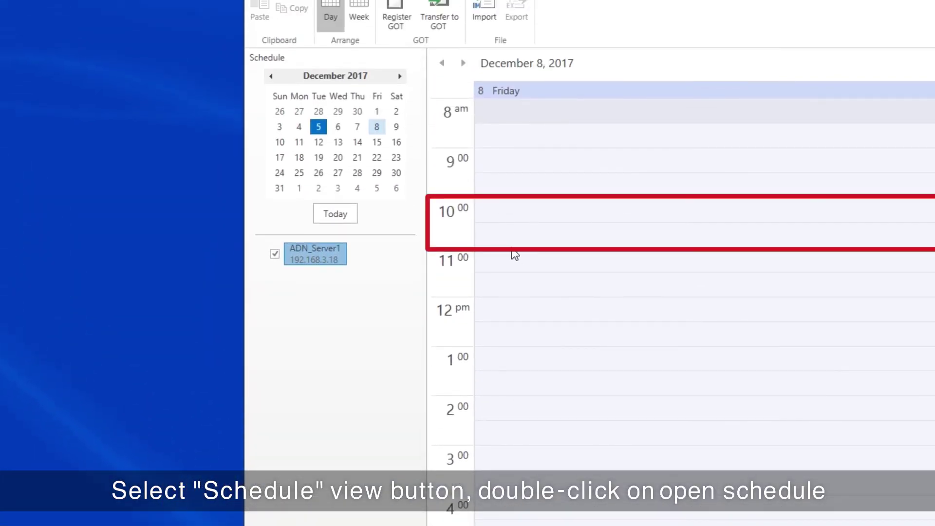
Create a new Signage-category appointment on December 8.
double_click(470, 240)
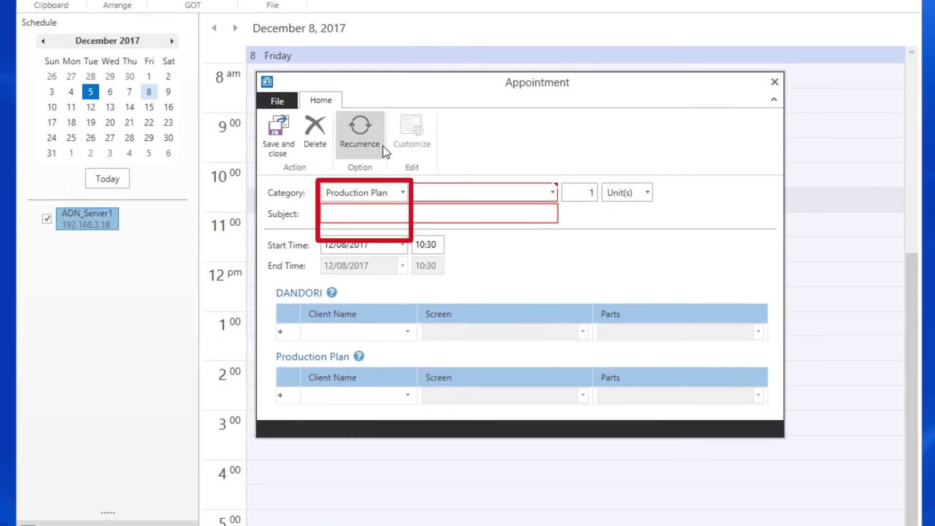
click(403, 195)
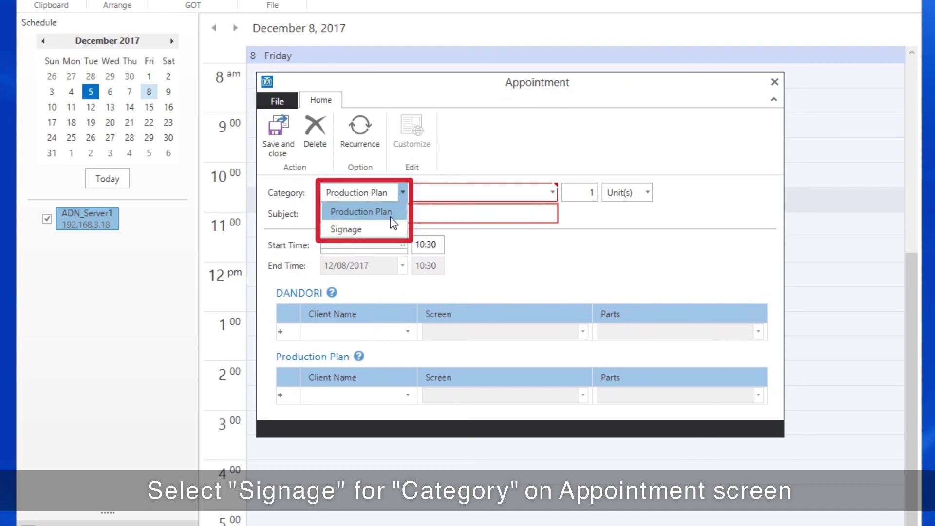
click(391, 227)
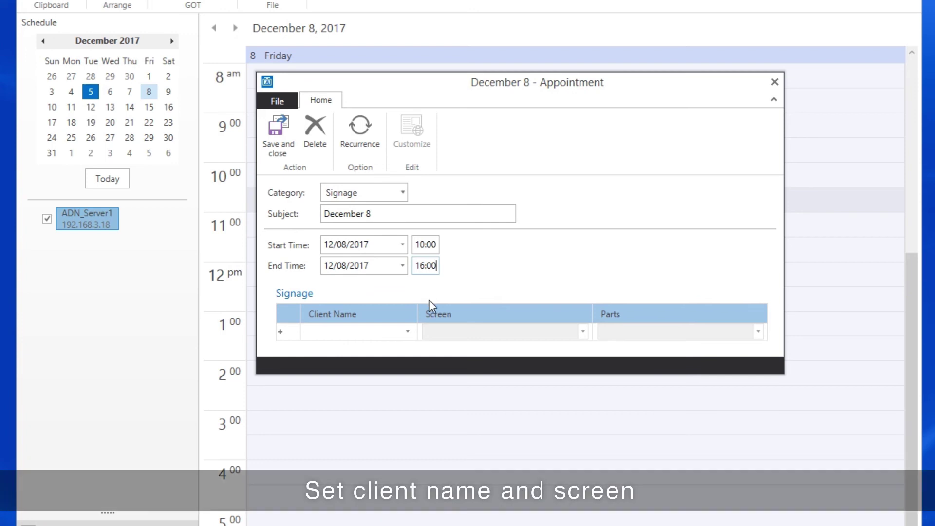
Have the 1. Large monitor client display the M-30600 Bulletin board screen.
click(408, 332)
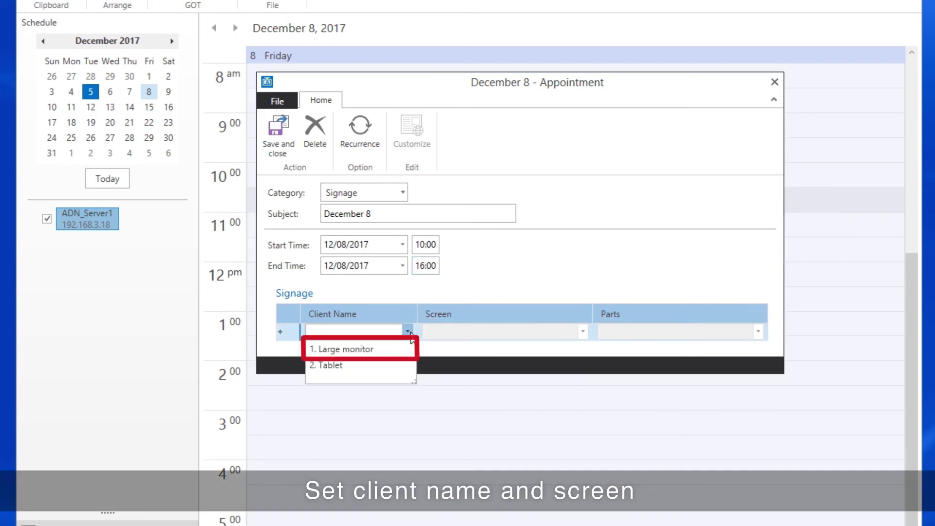
click(404, 349)
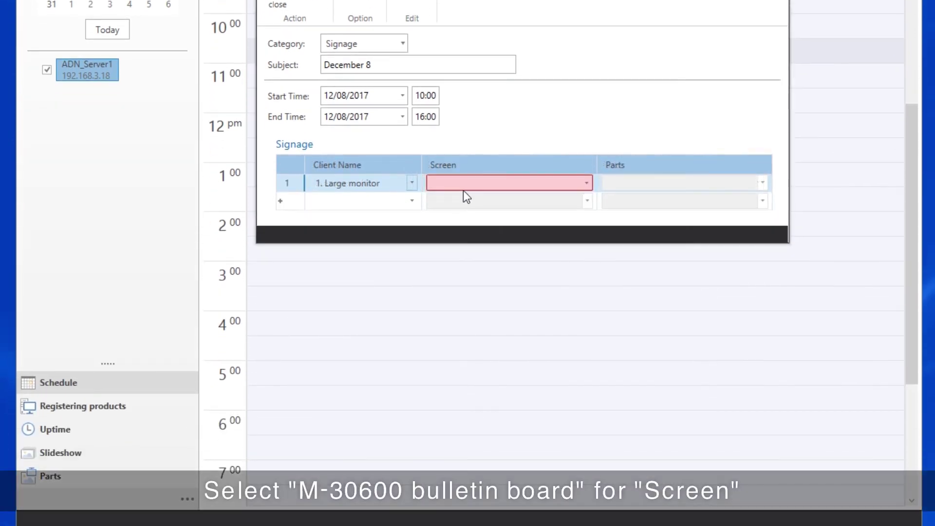
click(584, 183)
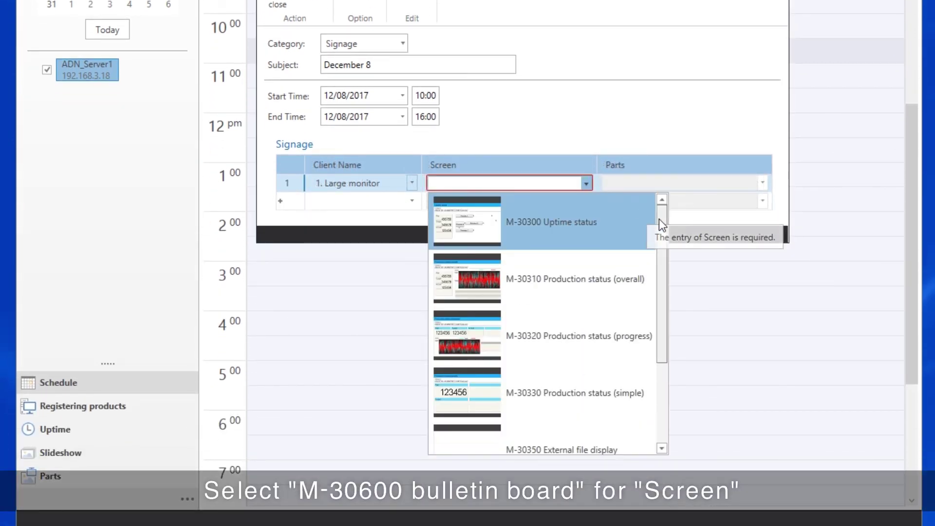
drag(662, 238, 662, 305)
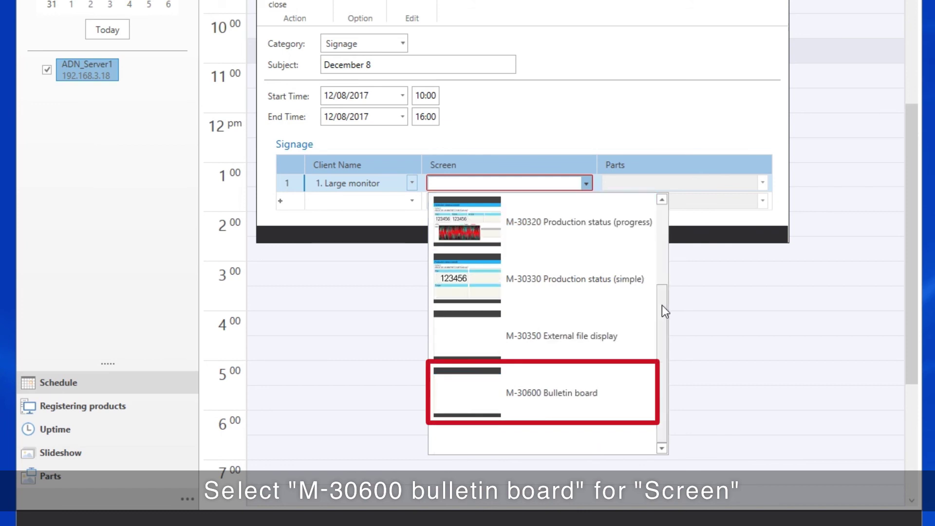
click(641, 382)
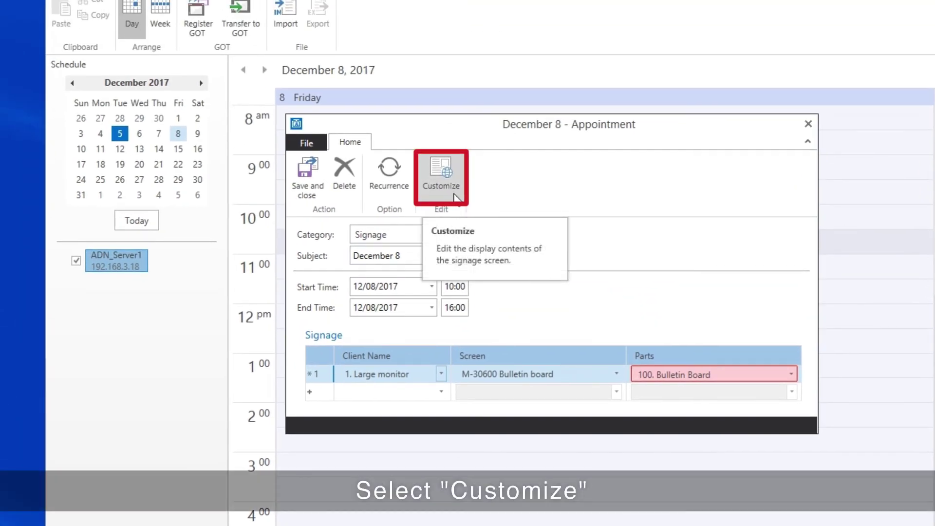
Enter bulletin board items 11:00 Periodic Check and 15:00 Visitors from Company A.
click(454, 196)
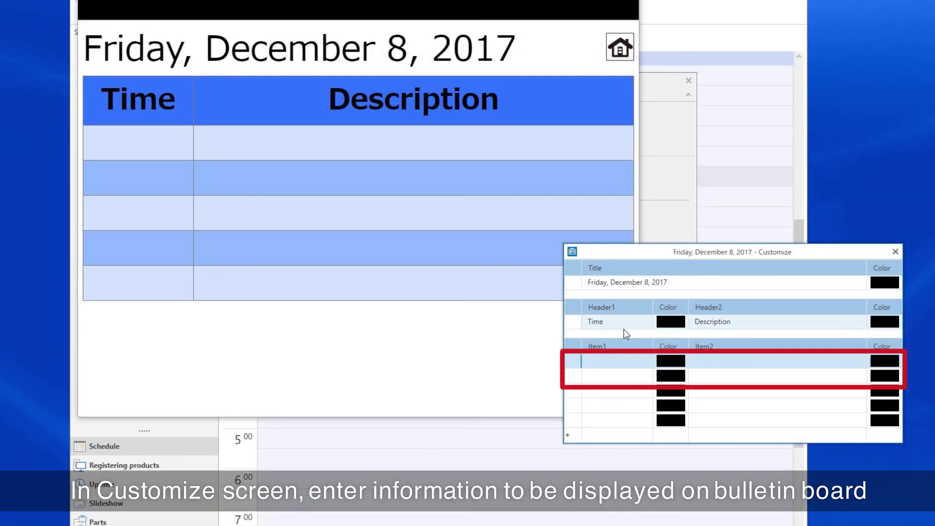
text(11:0)
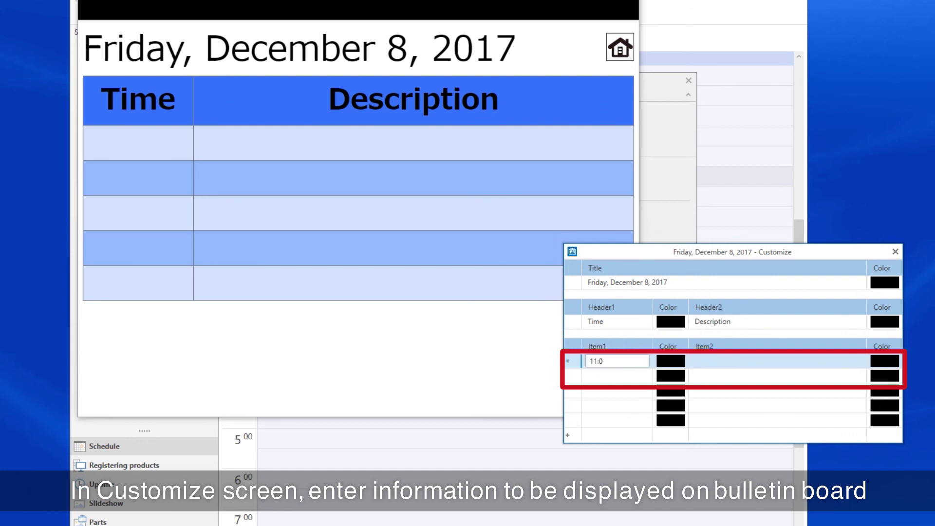
text(0)
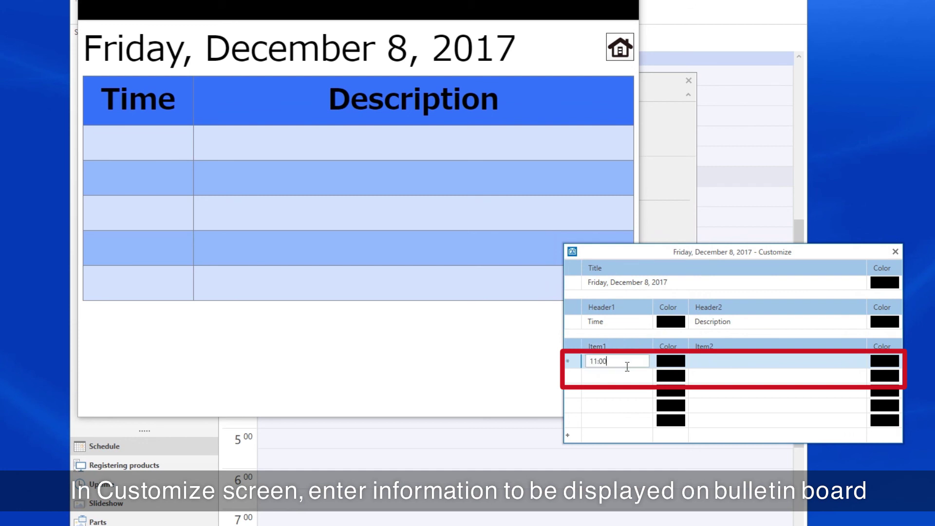
click(703, 362)
text(Periodic Check)
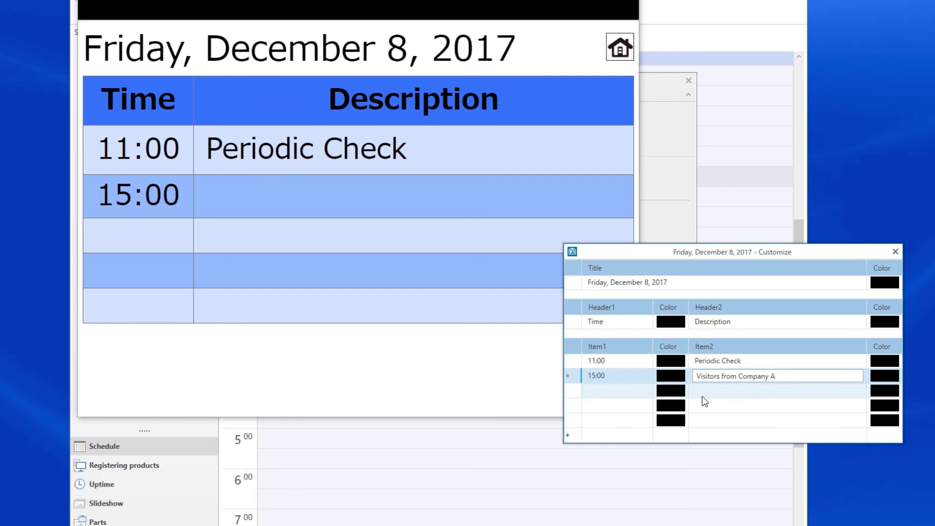
click(642, 391)
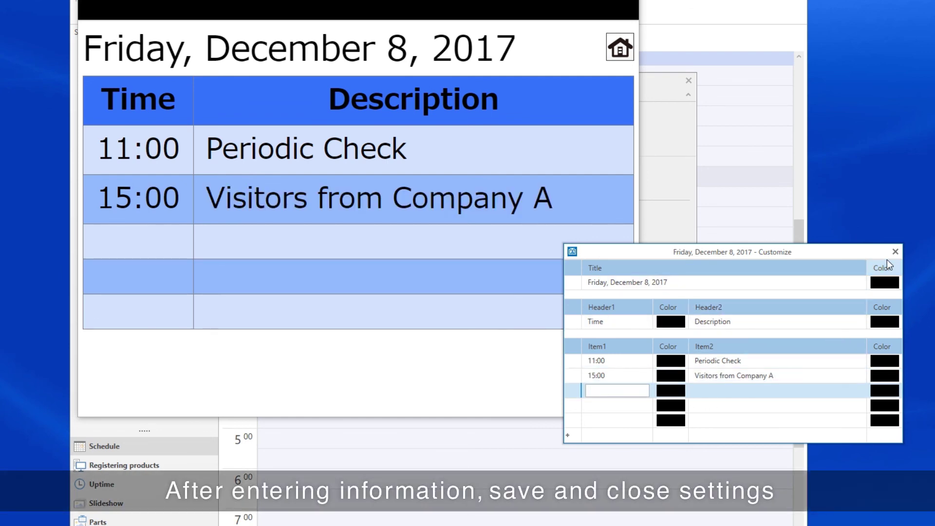
click(889, 251)
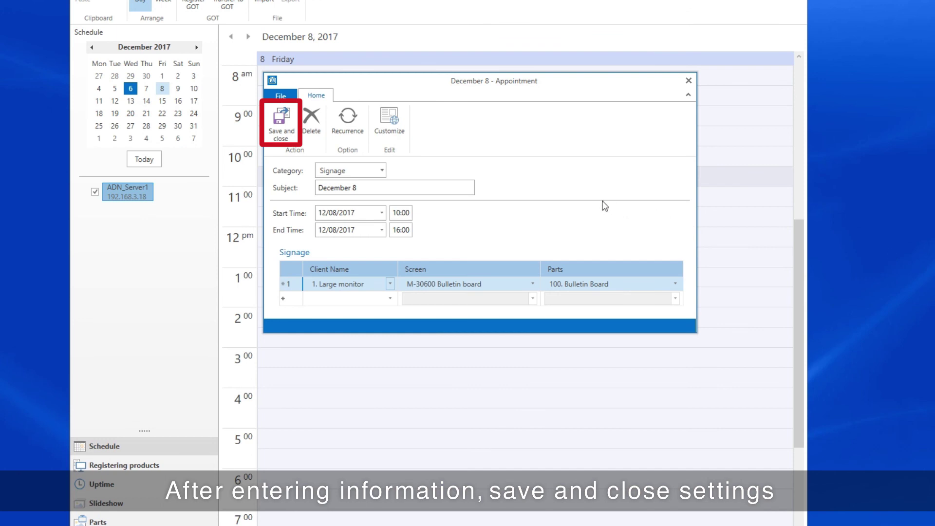
Save and close the December 8 10:00–16:00 signage appointment.
click(281, 123)
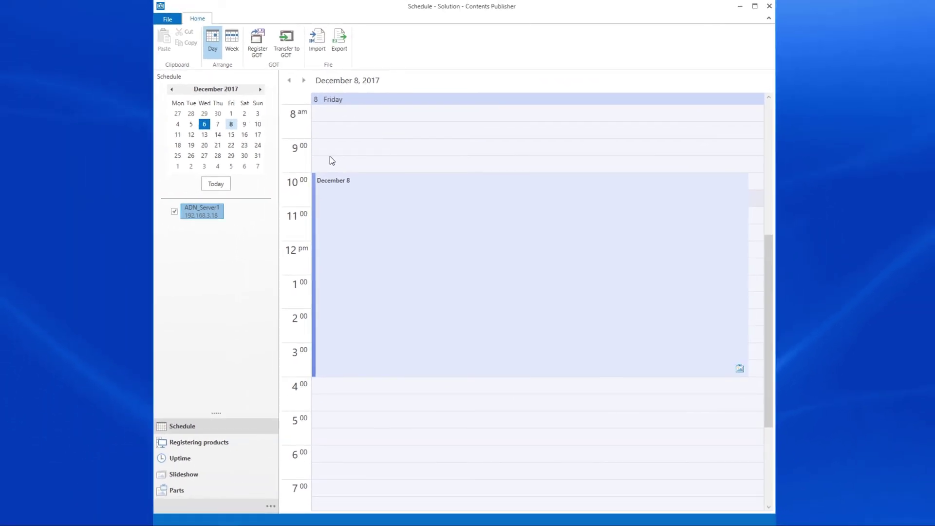